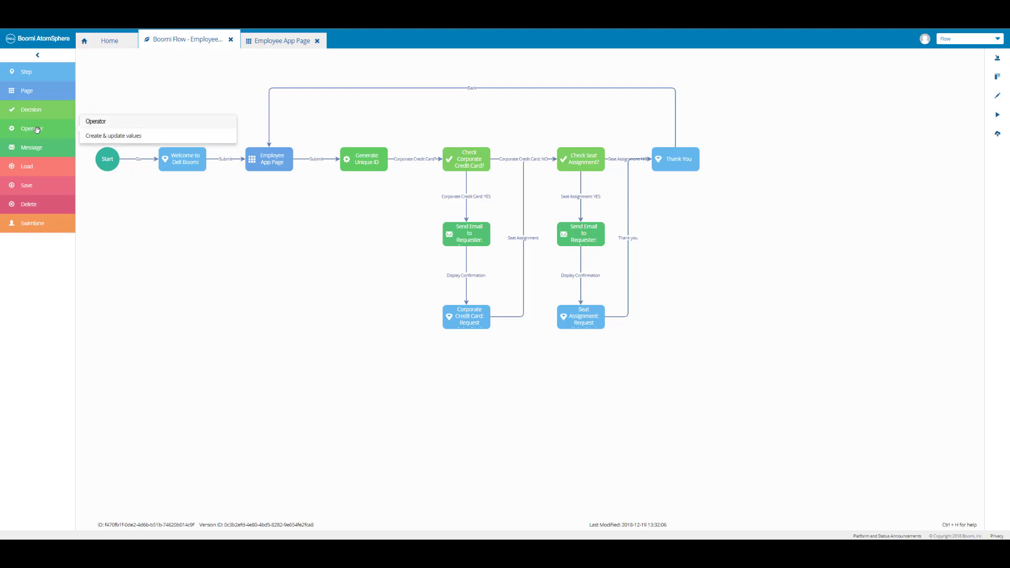
Step: Add an operator named Clear Fields above the flow, with an operation that sets the First Name value to Empty
{"action": "left_click_drag", "start_coordinate": [37, 129], "coordinate": [472, 69]}
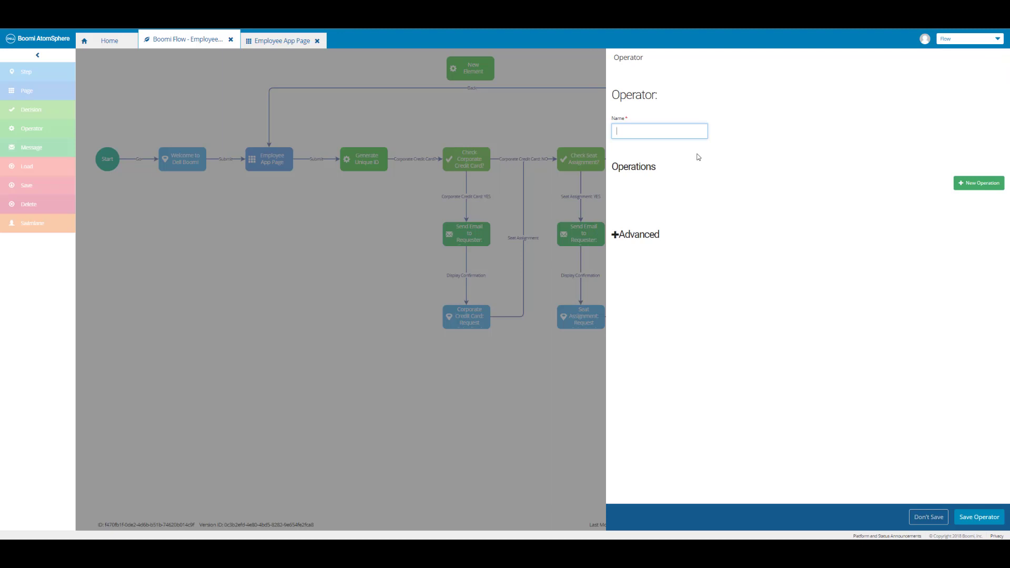
{"action": "type", "text": "Clear Fields"}
{"action": "left_click", "coordinate": [977, 186]}
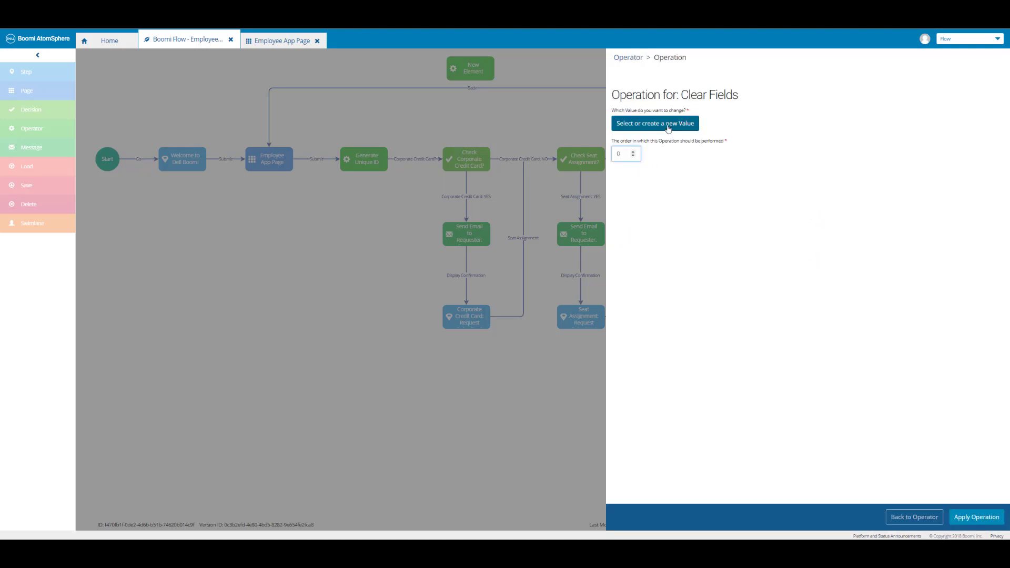
{"action": "left_click", "coordinate": [668, 129]}
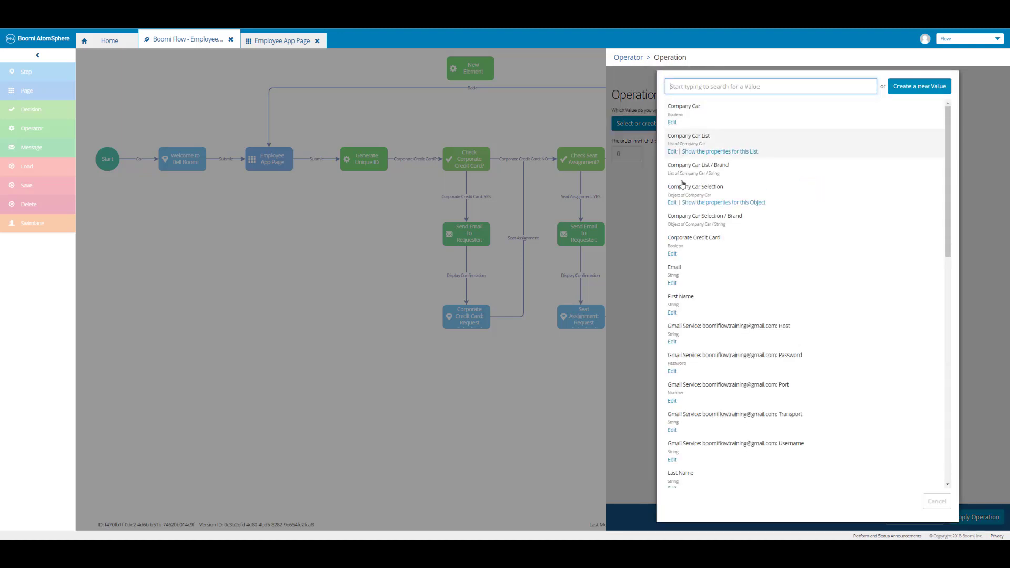
{"action": "left_click", "coordinate": [695, 308]}
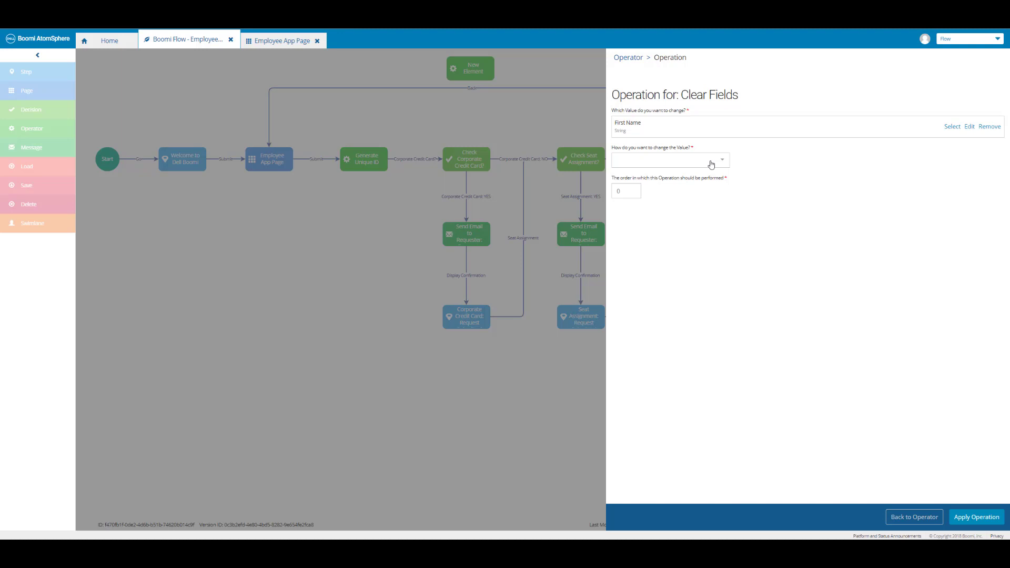
{"action": "left_click", "coordinate": [712, 164]}
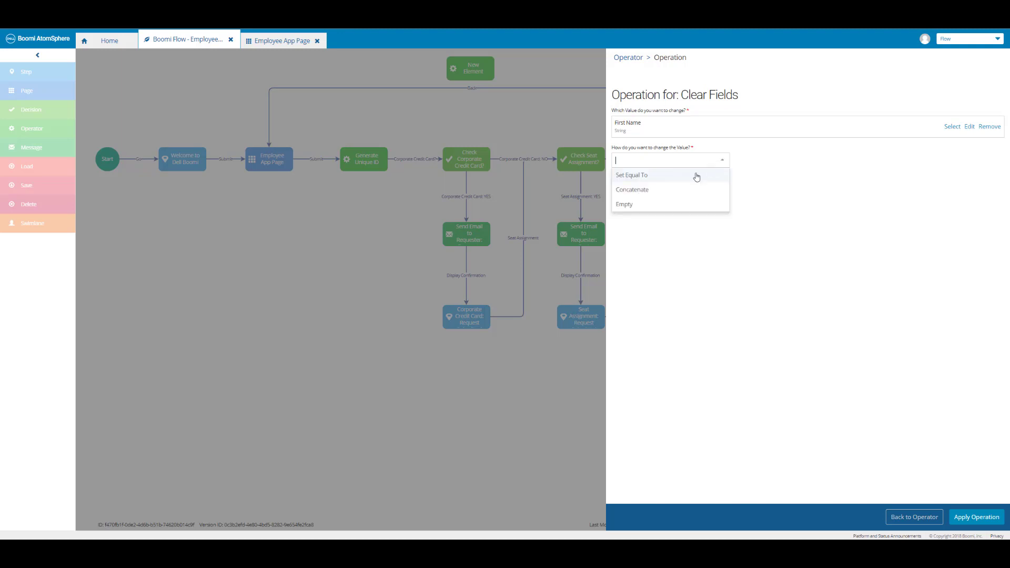
{"action": "left_click", "coordinate": [664, 210]}
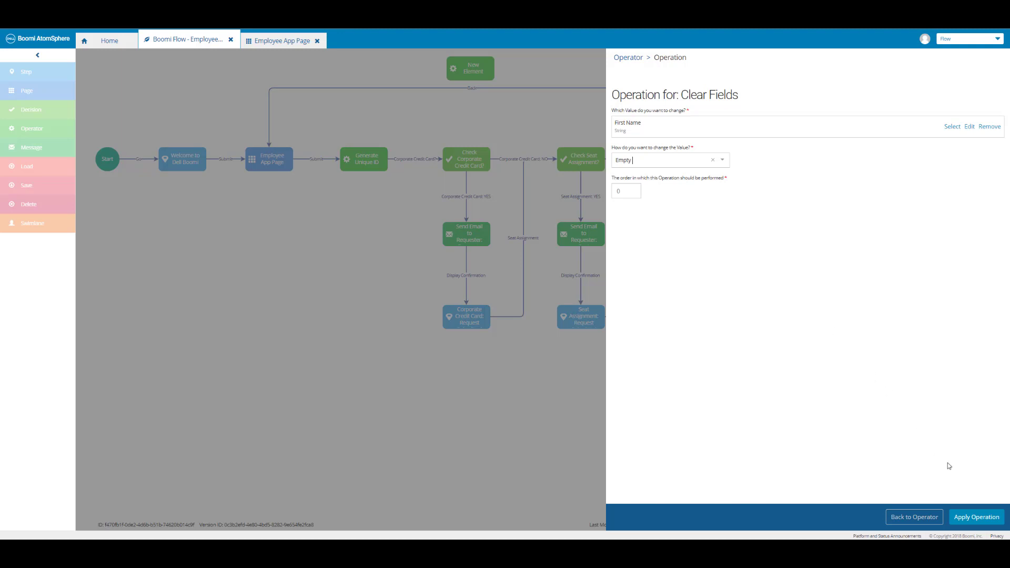
{"action": "left_click", "coordinate": [981, 515]}
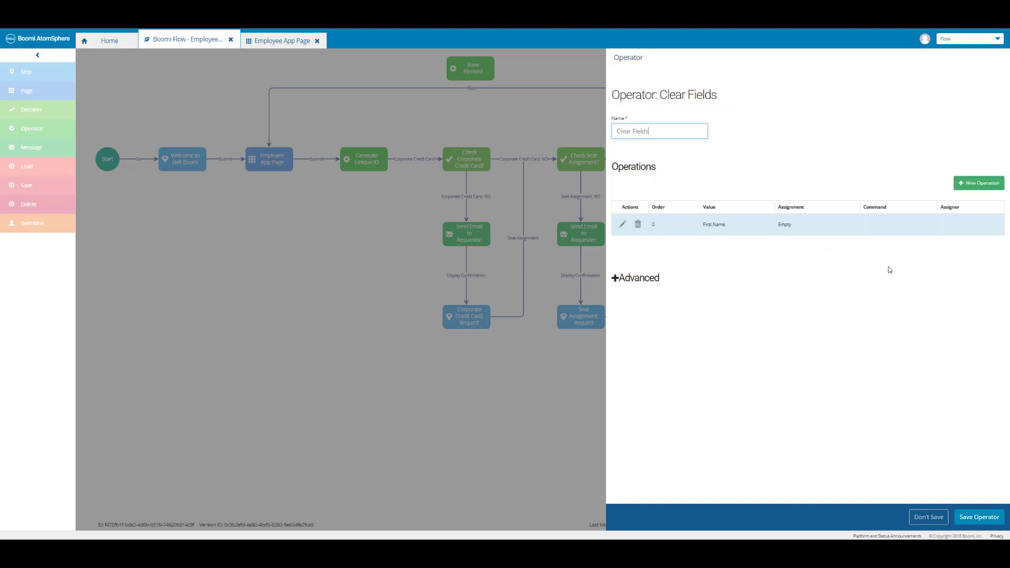
Step: Add an operation to the Clear Fields operator that sets the Last Name value to Empty
{"action": "left_click", "coordinate": [972, 187]}
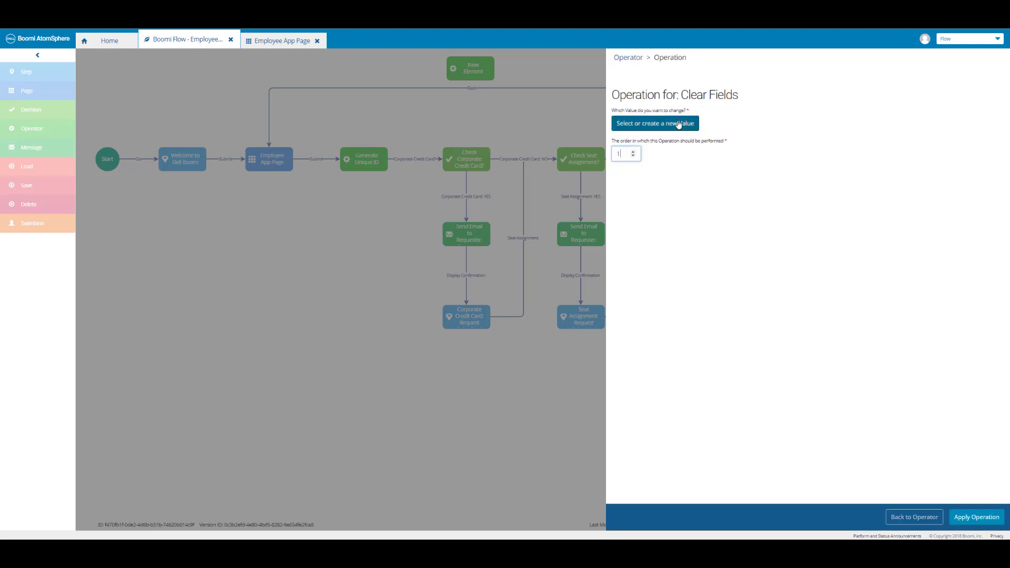
{"action": "left_click", "coordinate": [679, 124]}
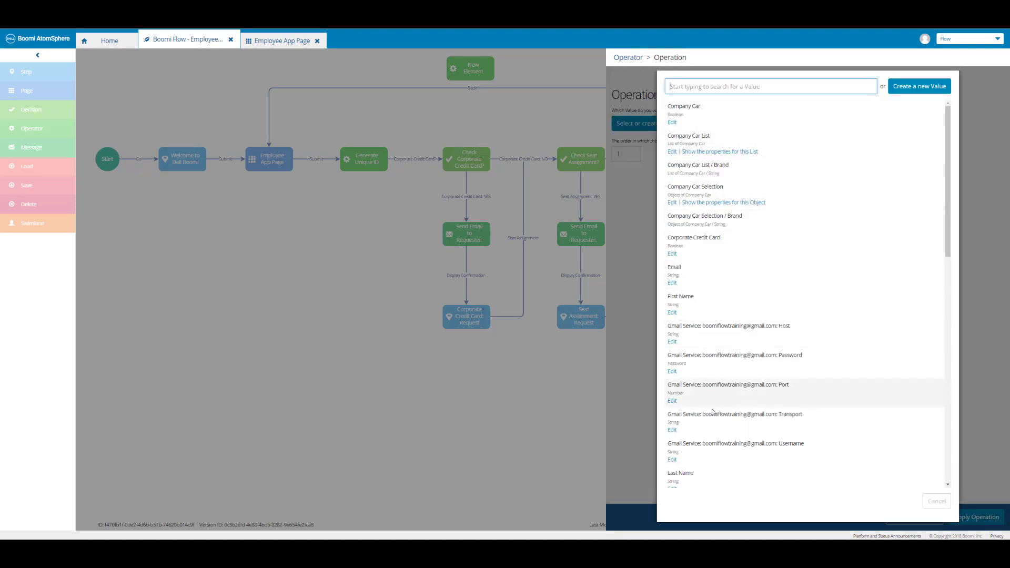
{"action": "left_click", "coordinate": [705, 483]}
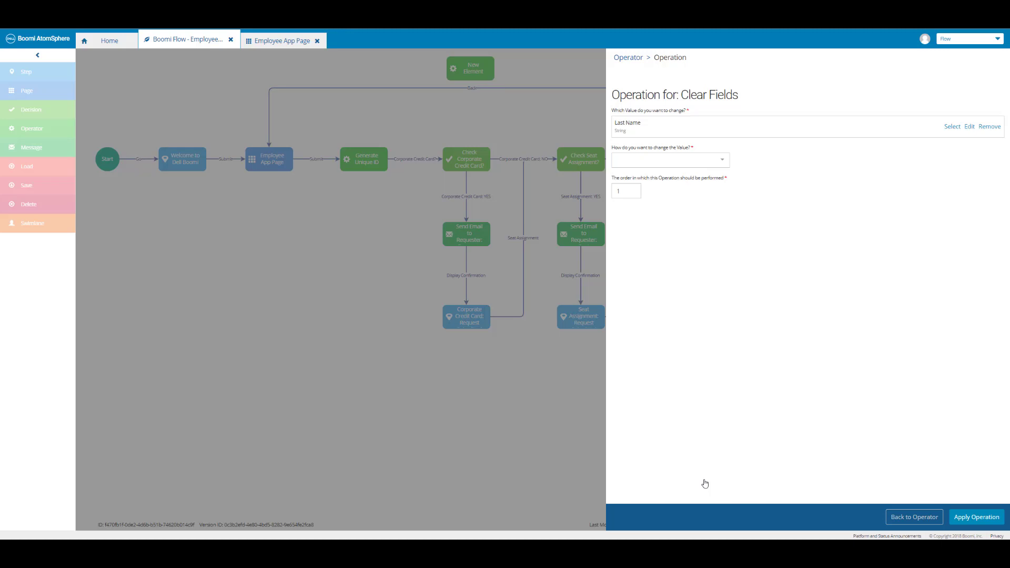
{"action": "left_click", "coordinate": [720, 164]}
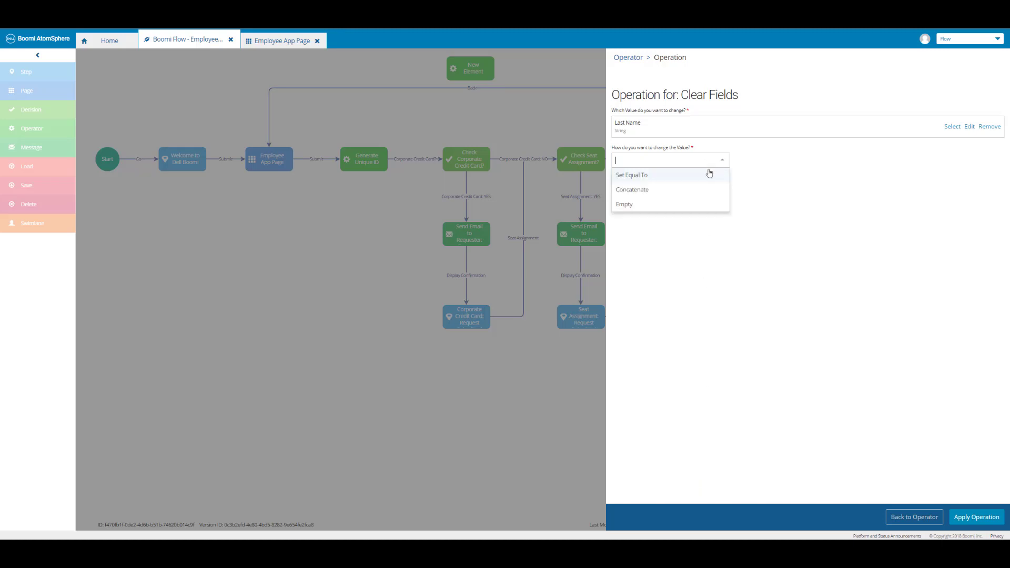
{"action": "left_click", "coordinate": [674, 203]}
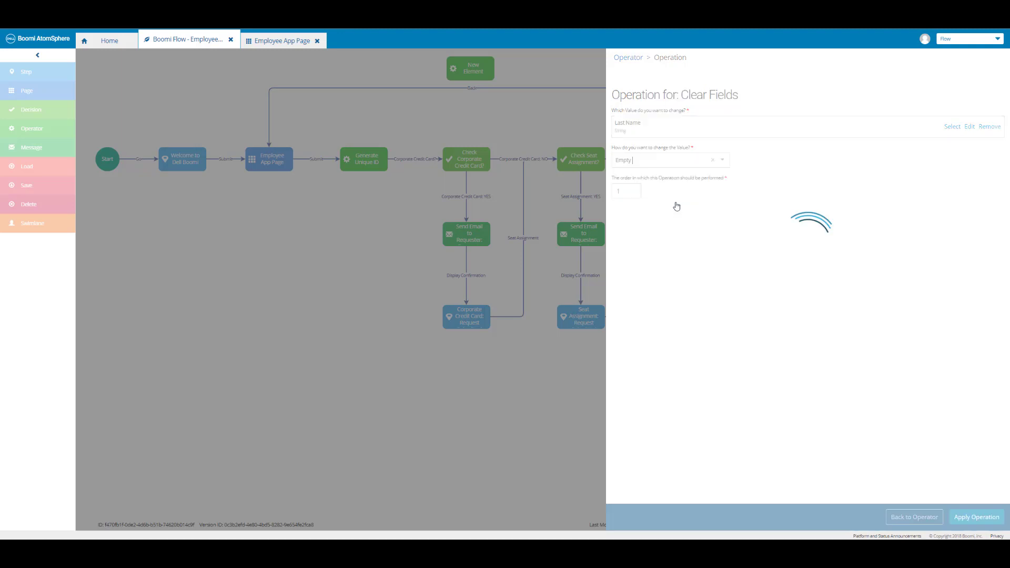
{"action": "left_click", "coordinate": [974, 518]}
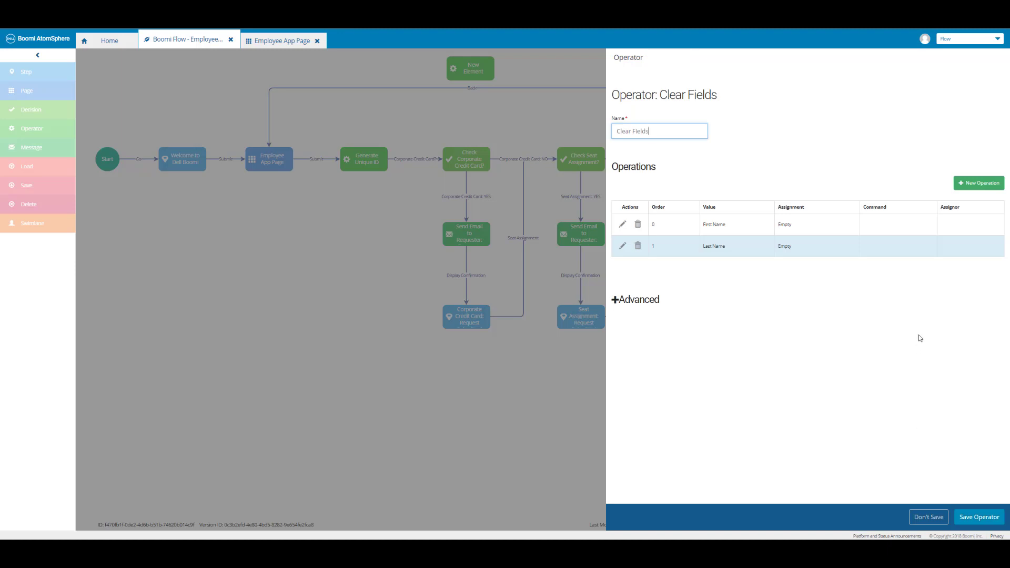
Step: Add an operation to the Clear Fields operator that sets the Salutation Selection object to Empty
{"action": "left_click", "coordinate": [972, 184]}
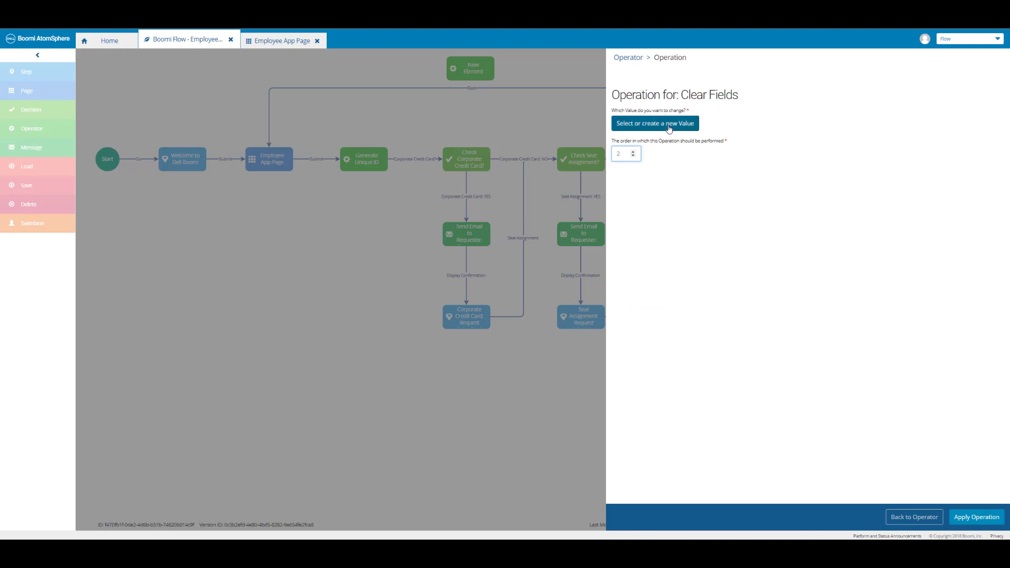
{"action": "left_click", "coordinate": [670, 128]}
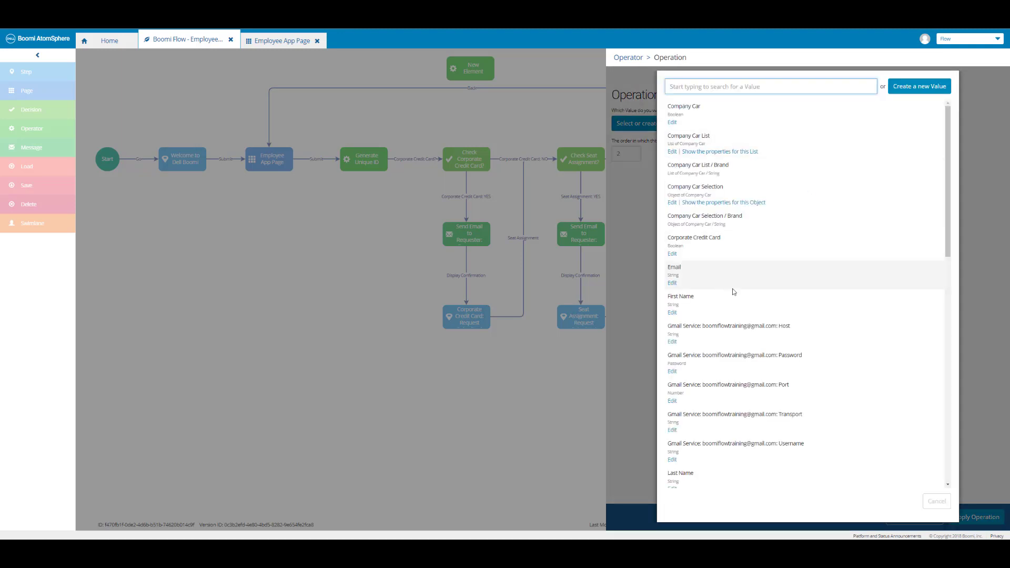
{"action": "scroll", "coordinate": [733, 300], "scroll_direction": "down", "scroll_amount": 2}
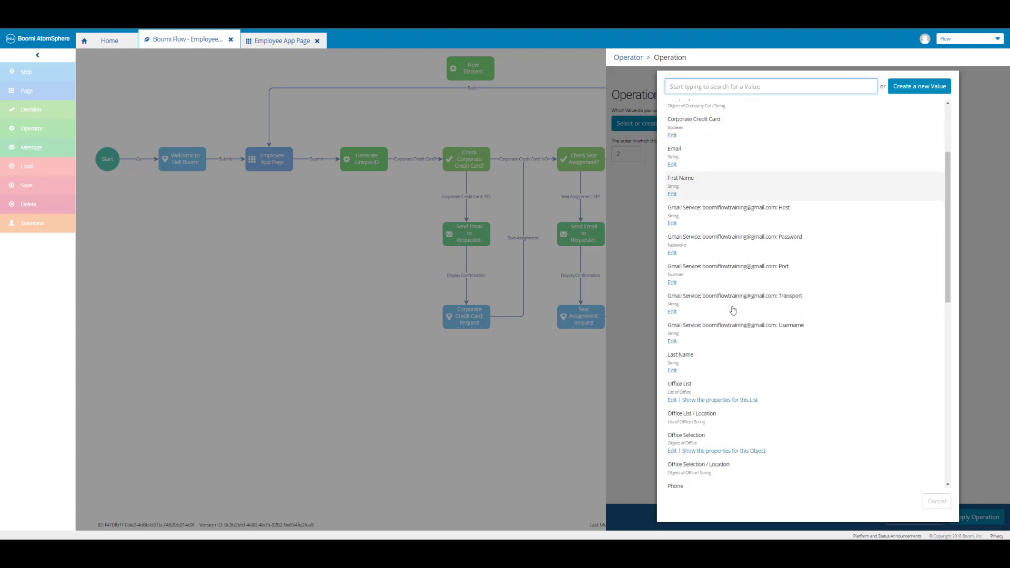
{"action": "scroll", "coordinate": [733, 311], "scroll_direction": "down", "scroll_amount": 4}
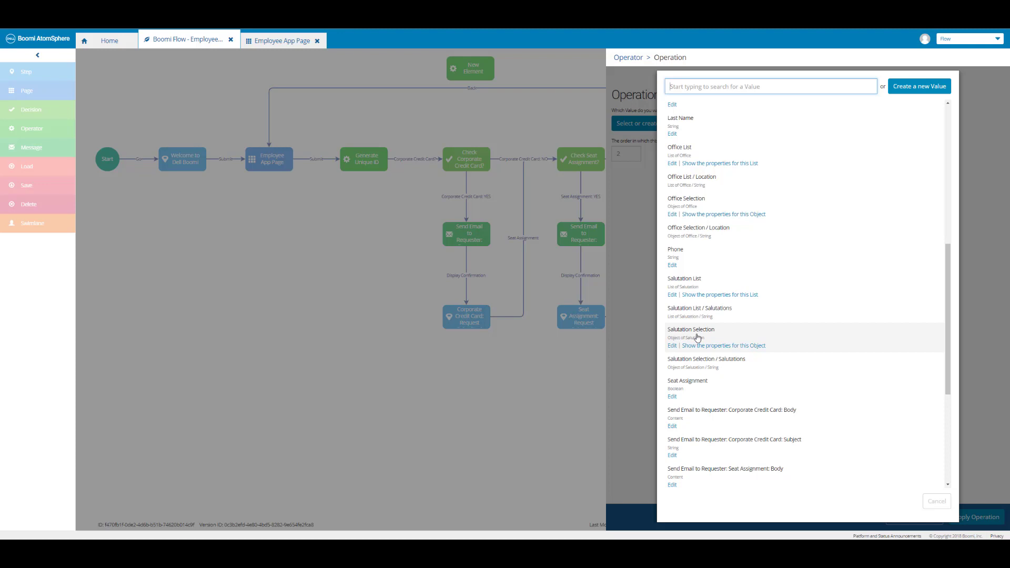
{"action": "left_click", "coordinate": [698, 337]}
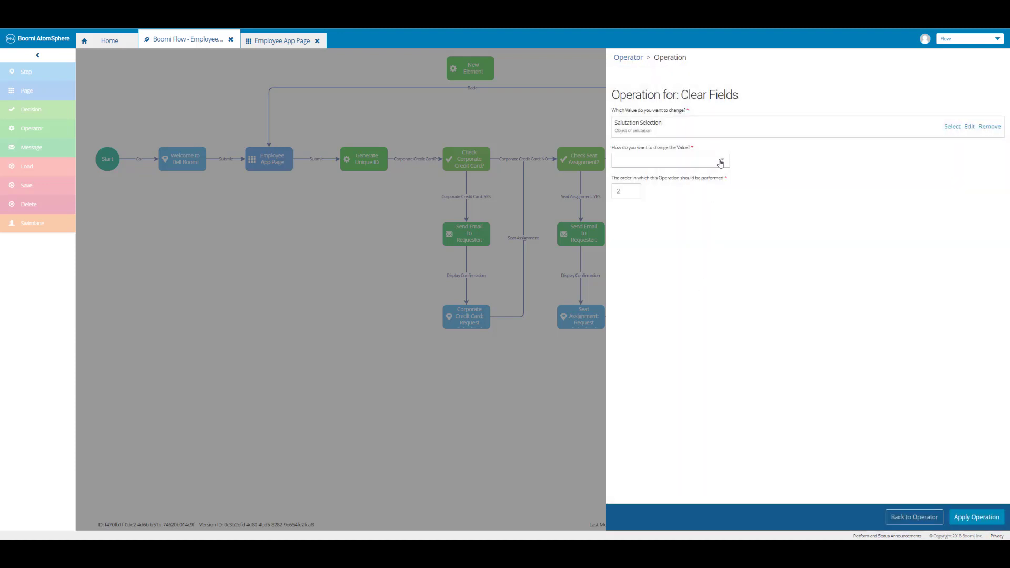
{"action": "left_click", "coordinate": [720, 162]}
{"action": "left_click", "coordinate": [697, 191]}
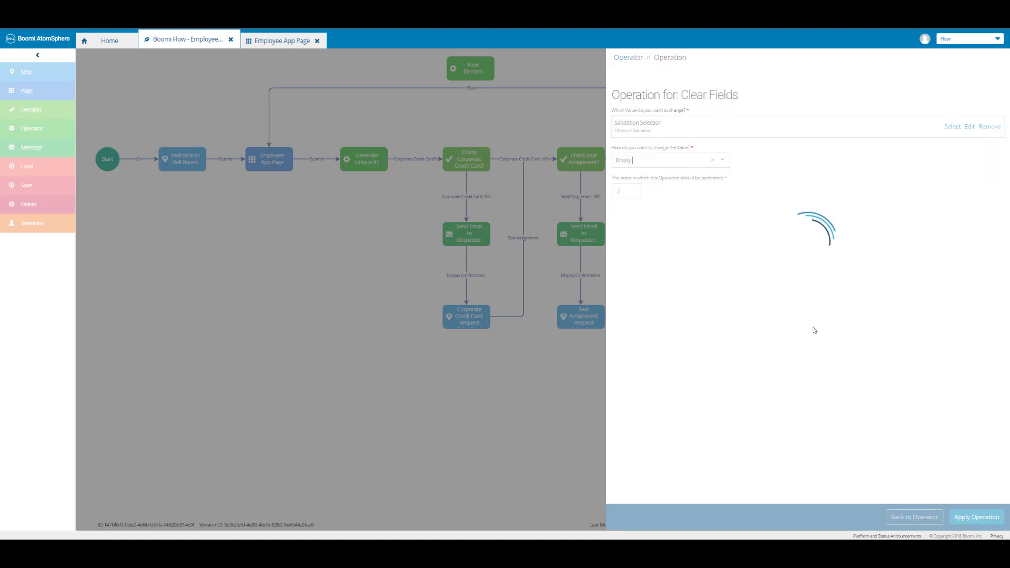
{"action": "left_click", "coordinate": [976, 519]}
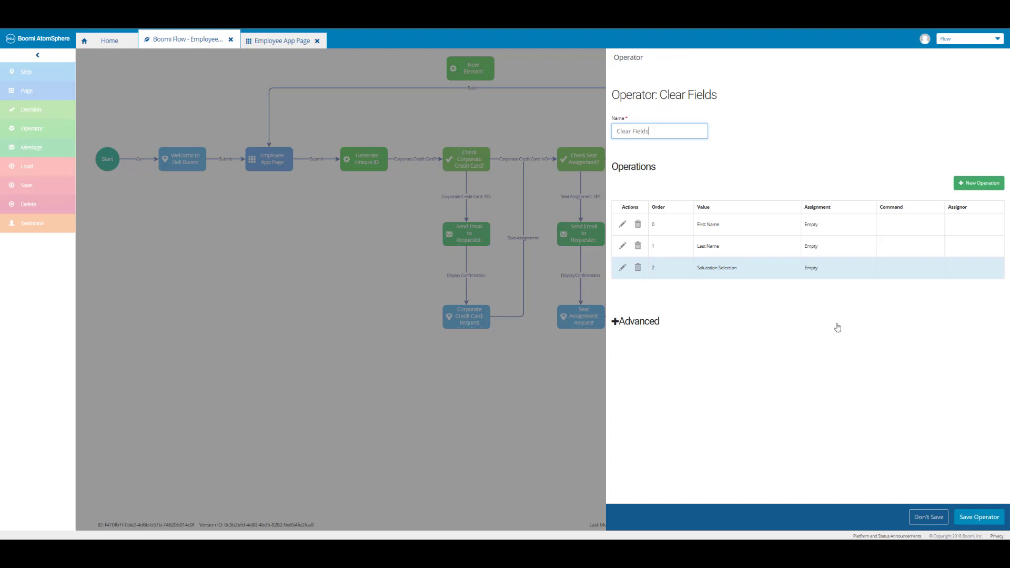
Step: Search the values for "phone" and add a Clear Fields operation that sets the Phone string to Empty
{"action": "left_click", "coordinate": [974, 185]}
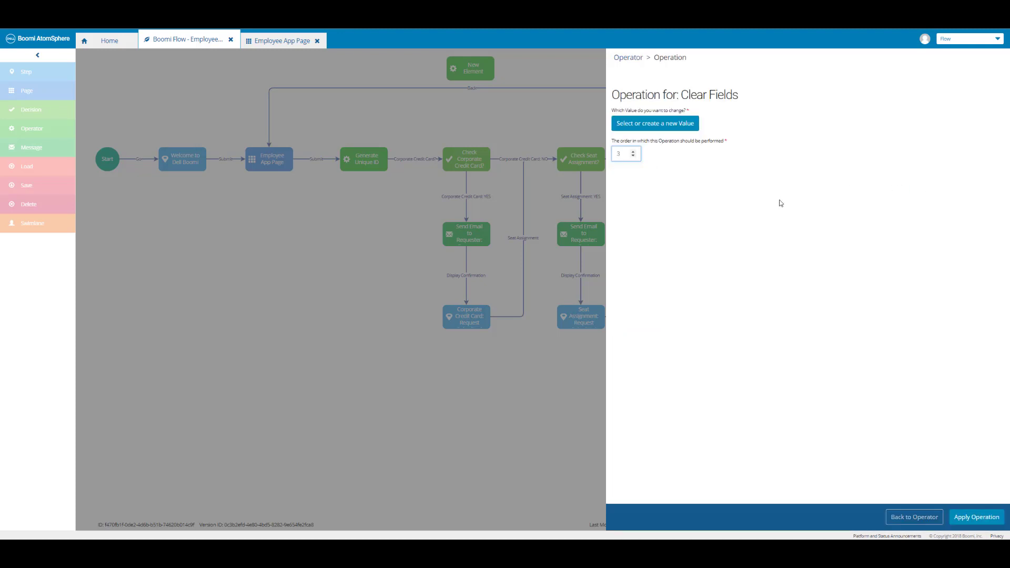
{"action": "left_click", "coordinate": [678, 126]}
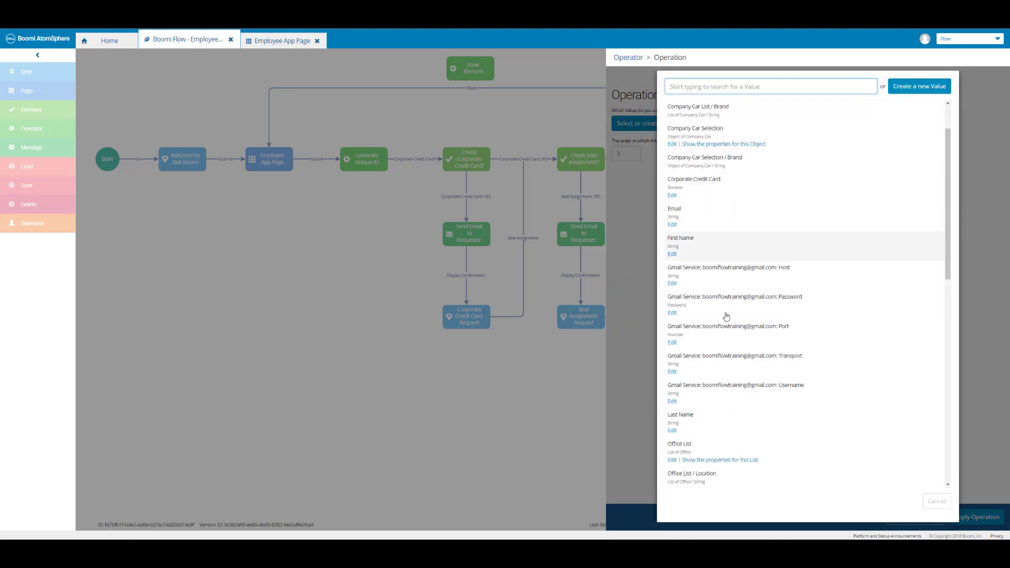
{"action": "scroll", "coordinate": [727, 316], "scroll_direction": "down", "scroll_amount": 10}
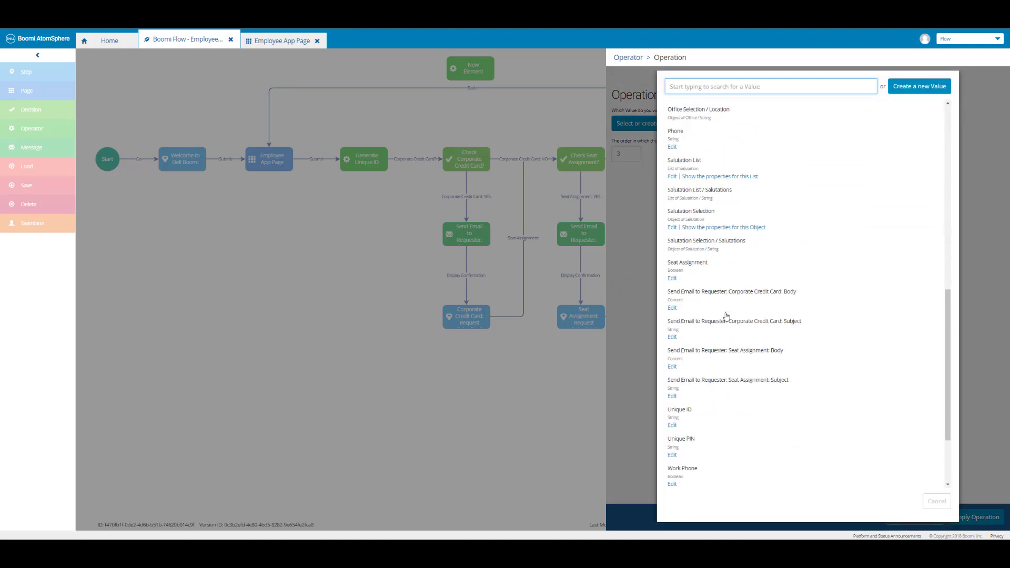
{"action": "scroll", "coordinate": [727, 316], "scroll_direction": "down", "scroll_amount": 3}
{"action": "scroll", "coordinate": [727, 316], "scroll_direction": "up", "scroll_amount": 13}
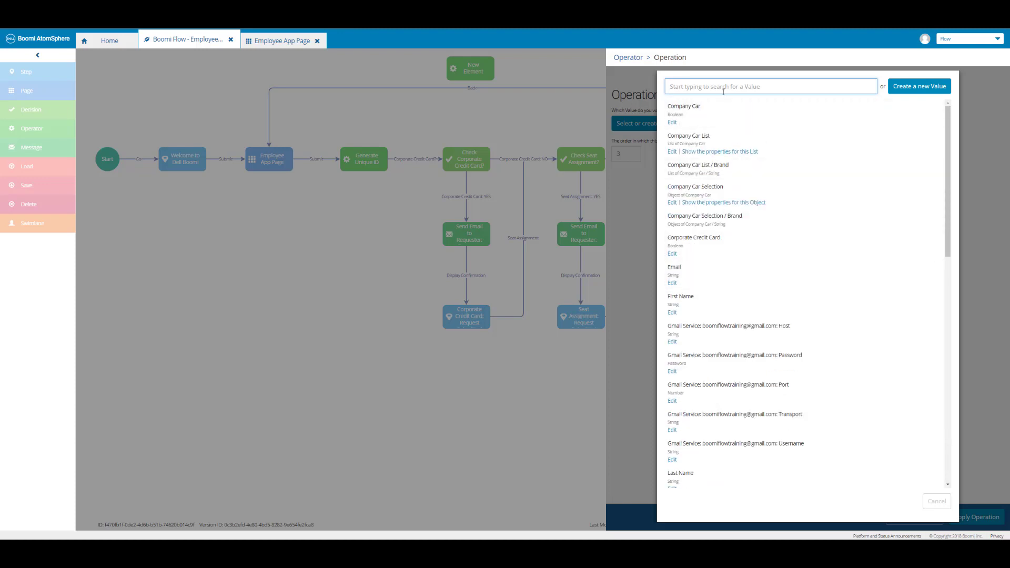
{"action": "type", "text": "phone"}
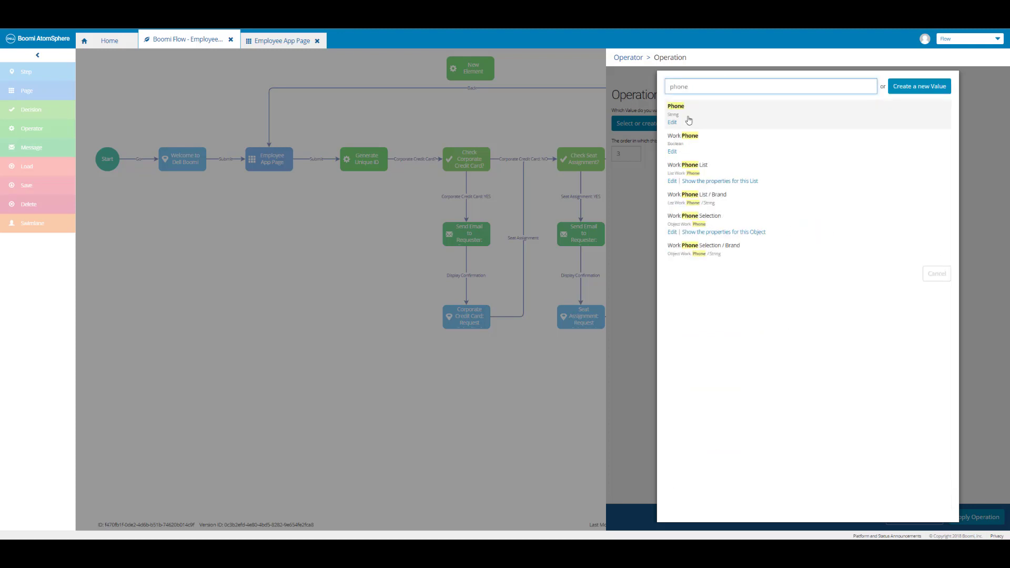
{"action": "left_click", "coordinate": [689, 120]}
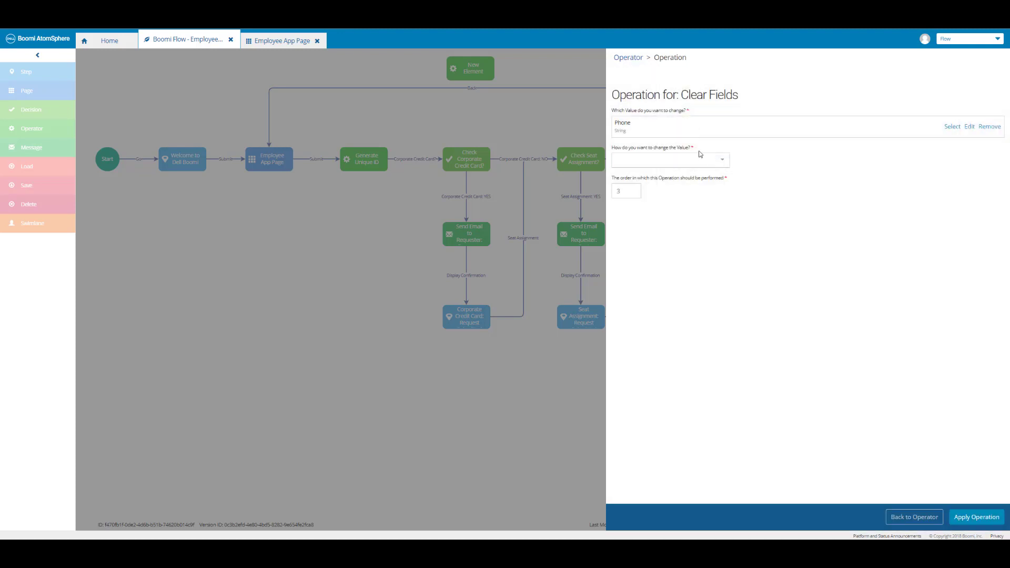
{"action": "left_click", "coordinate": [703, 160]}
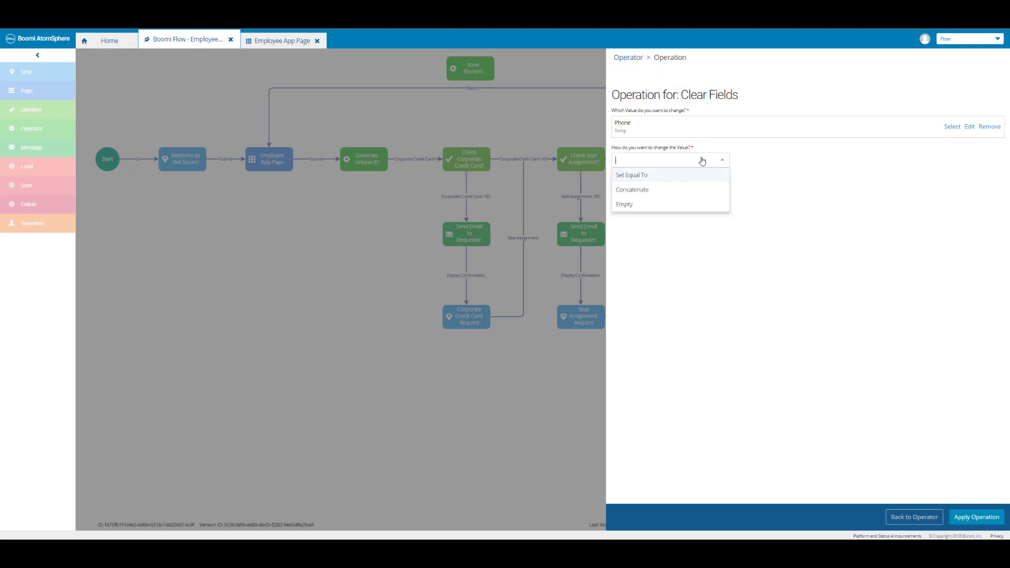
{"action": "left_click", "coordinate": [672, 206]}
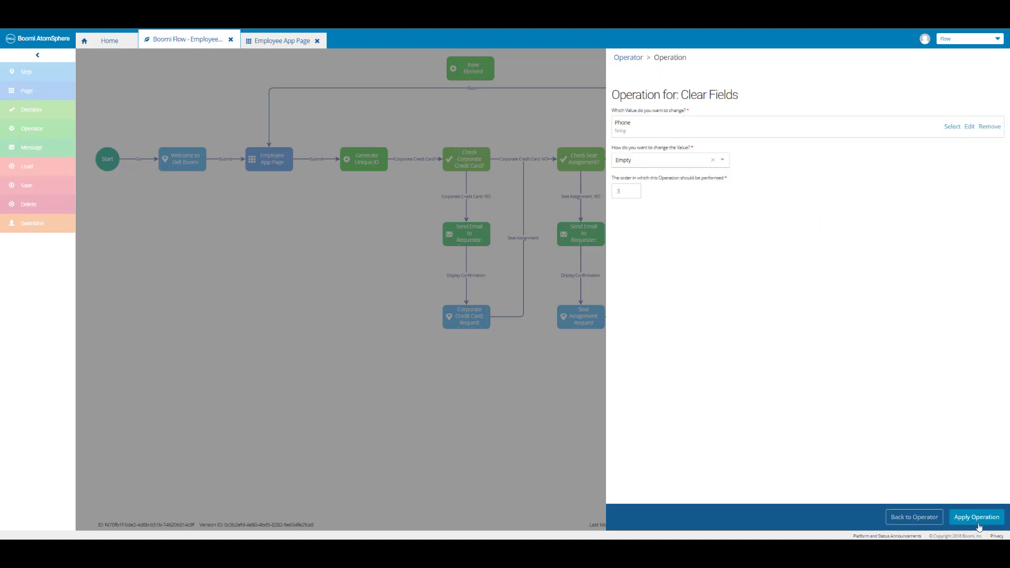
{"action": "left_click", "coordinate": [980, 522]}
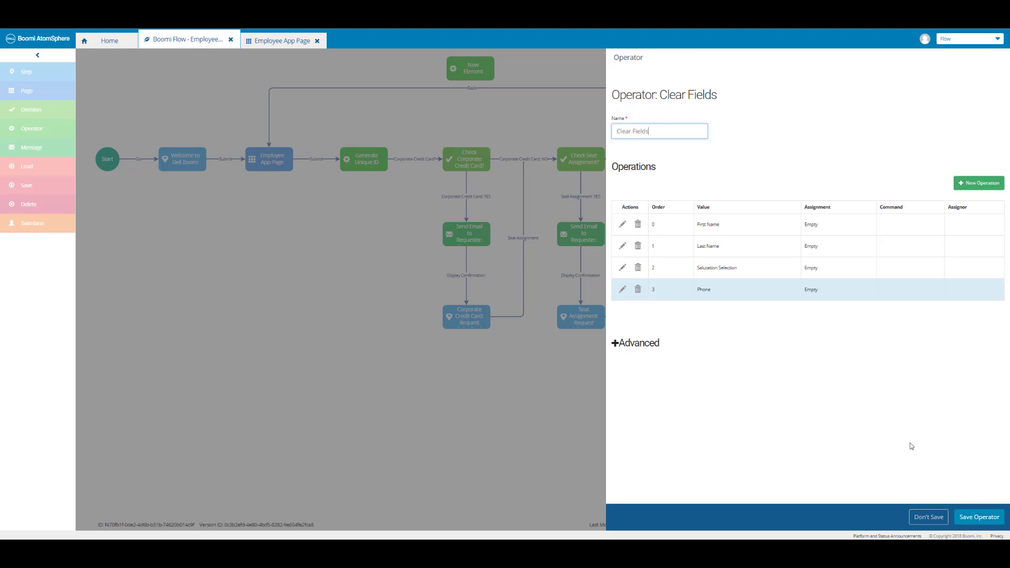
Step: Add an operation to the Clear Fields operator that sets the Email value to Empty
{"action": "left_click", "coordinate": [982, 183]}
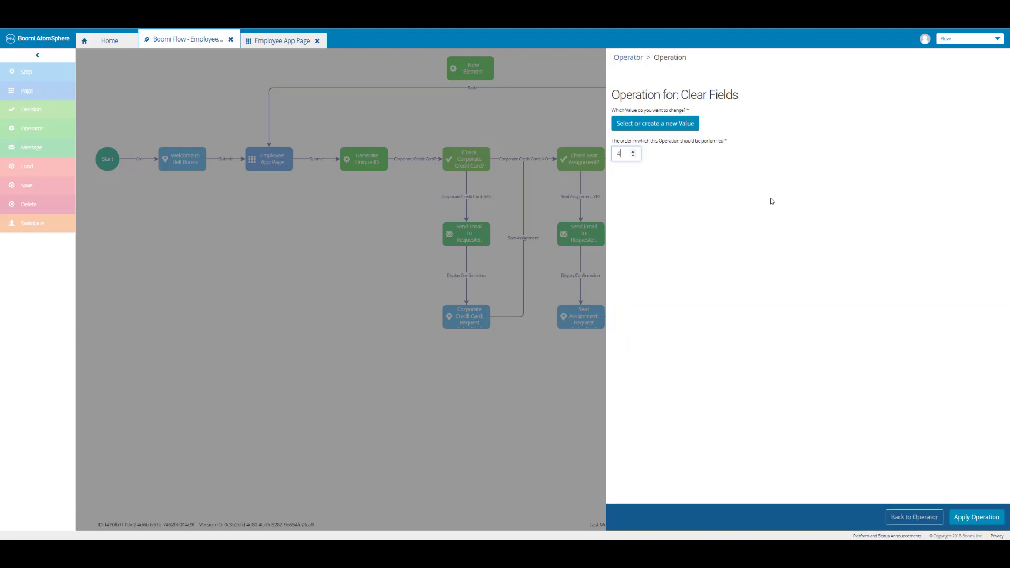
{"action": "left_click", "coordinate": [683, 124]}
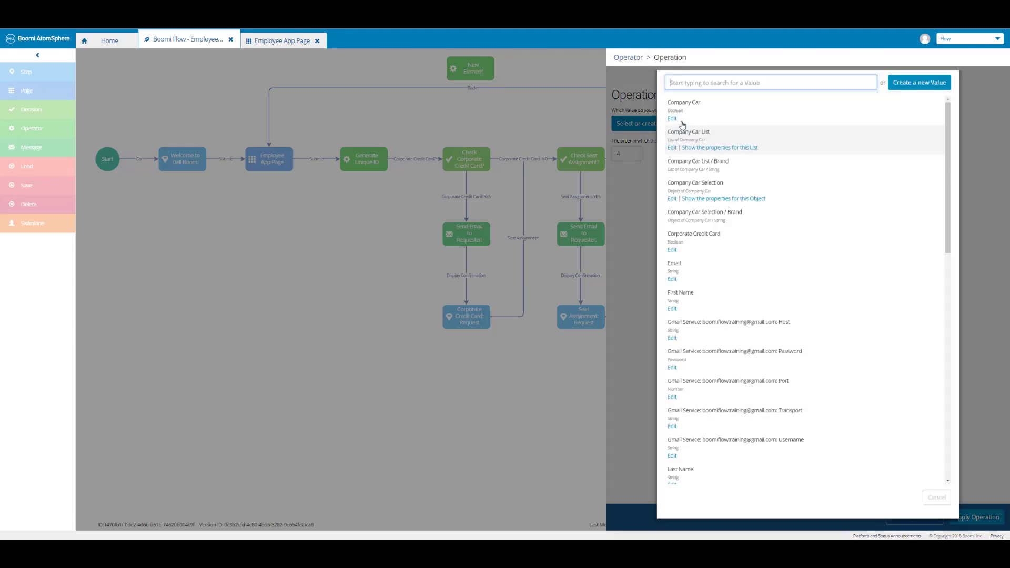
{"action": "left_click", "coordinate": [706, 271]}
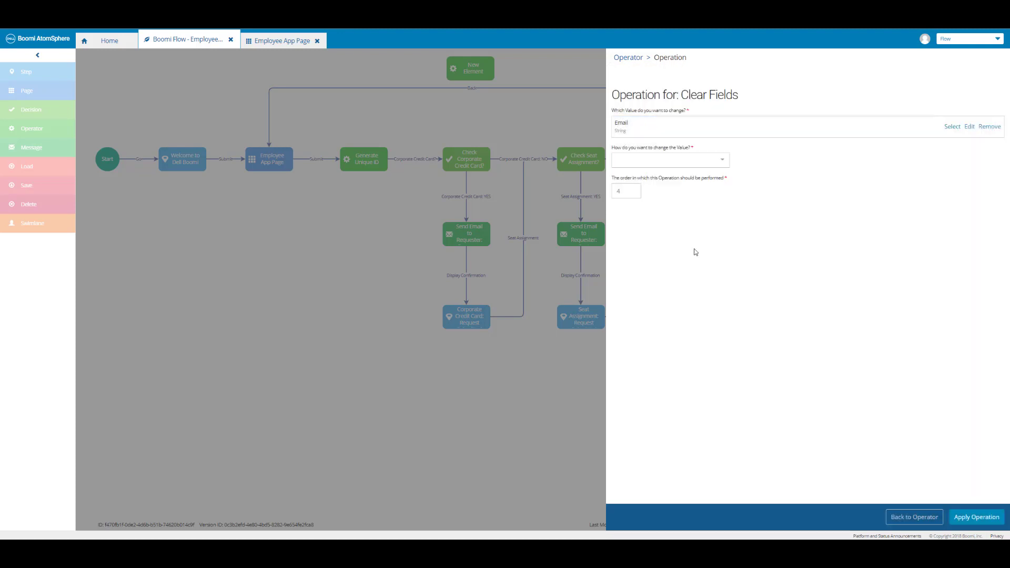
{"action": "left_click", "coordinate": [704, 162]}
{"action": "left_click", "coordinate": [680, 203]}
{"action": "left_click", "coordinate": [978, 520]}
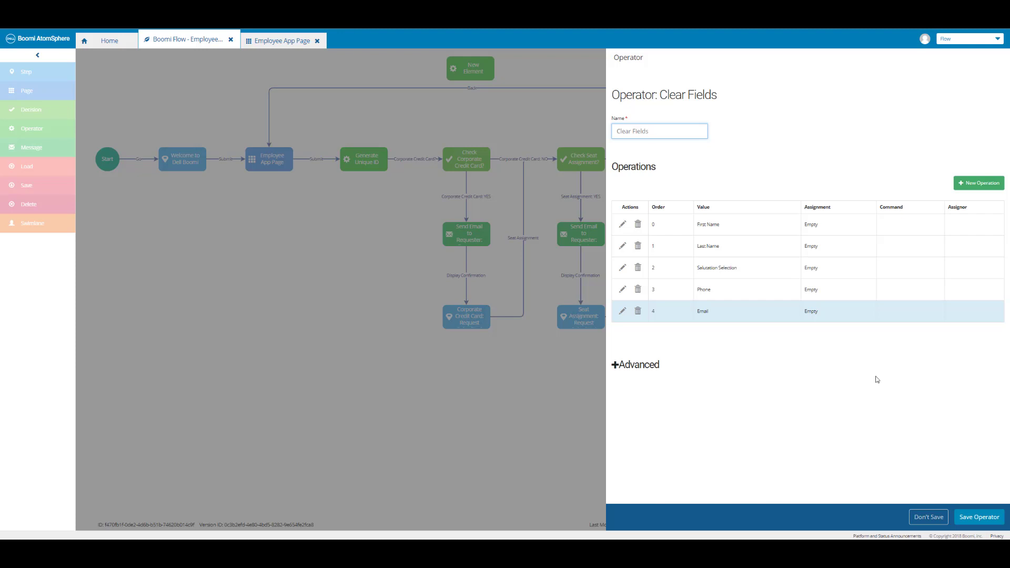
Step: Add an operation to the Clear Fields operator that sets the Office Selection object to Empty
{"action": "left_click", "coordinate": [975, 184]}
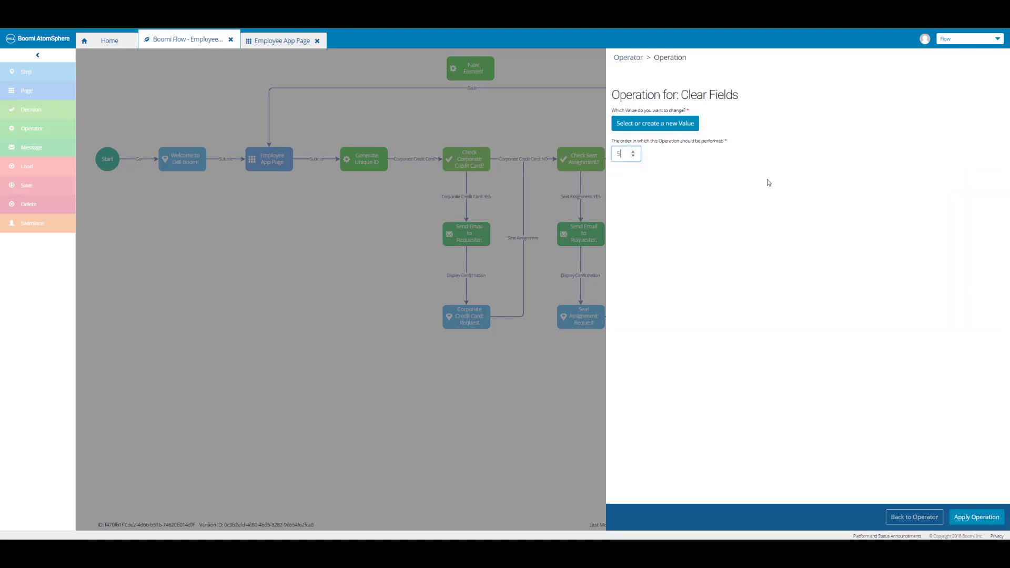
{"action": "left_click", "coordinate": [667, 124]}
{"action": "scroll", "coordinate": [689, 205], "scroll_direction": "down", "scroll_amount": 5}
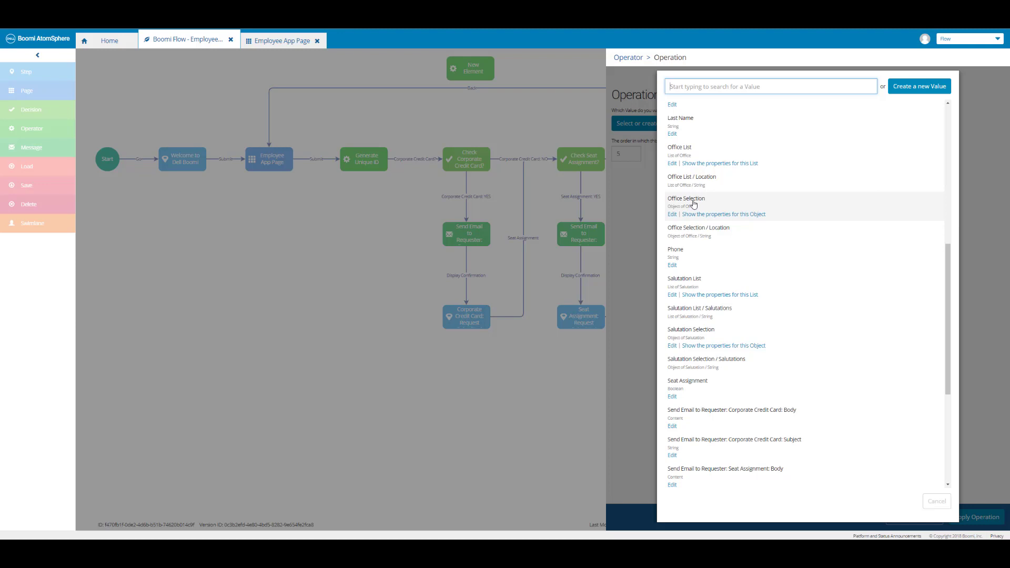
{"action": "left_click", "coordinate": [694, 204]}
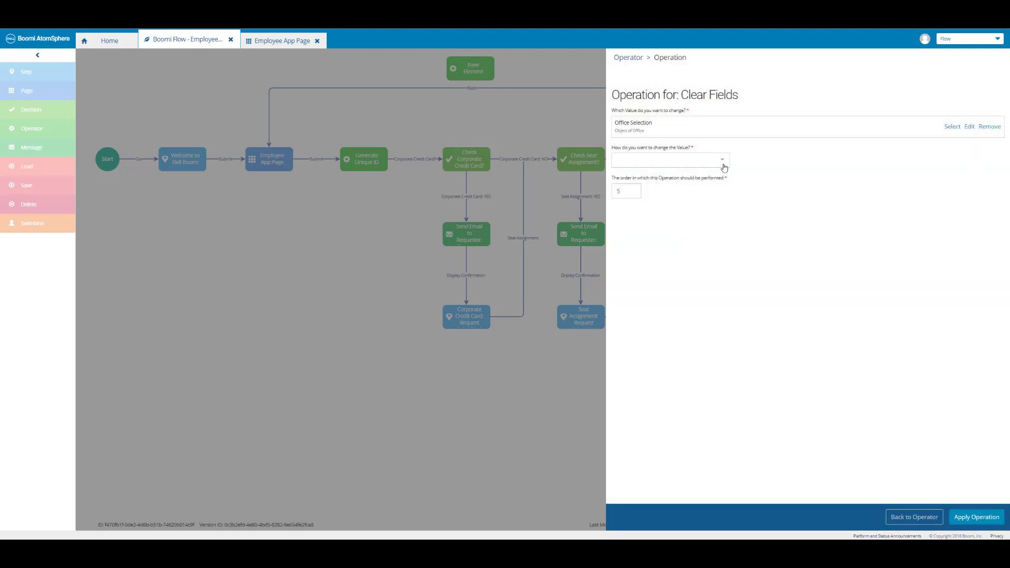
{"action": "left_click", "coordinate": [724, 167]}
{"action": "left_click", "coordinate": [709, 189]}
{"action": "left_click", "coordinate": [977, 519]}
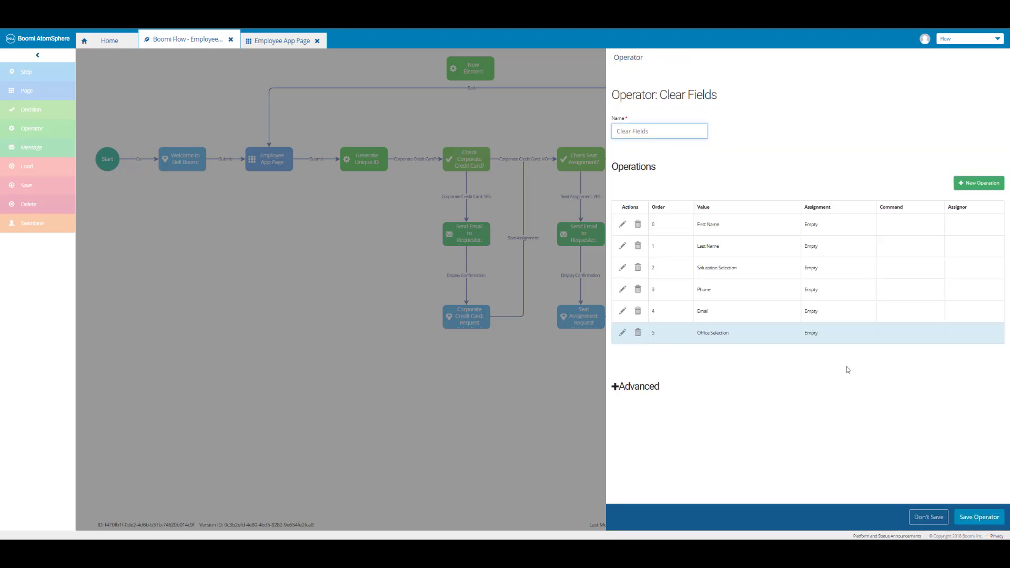
Step: Add an operation to the Clear Fields operator that sets the Work Phone Selection object to Empty
{"action": "left_click", "coordinate": [972, 185]}
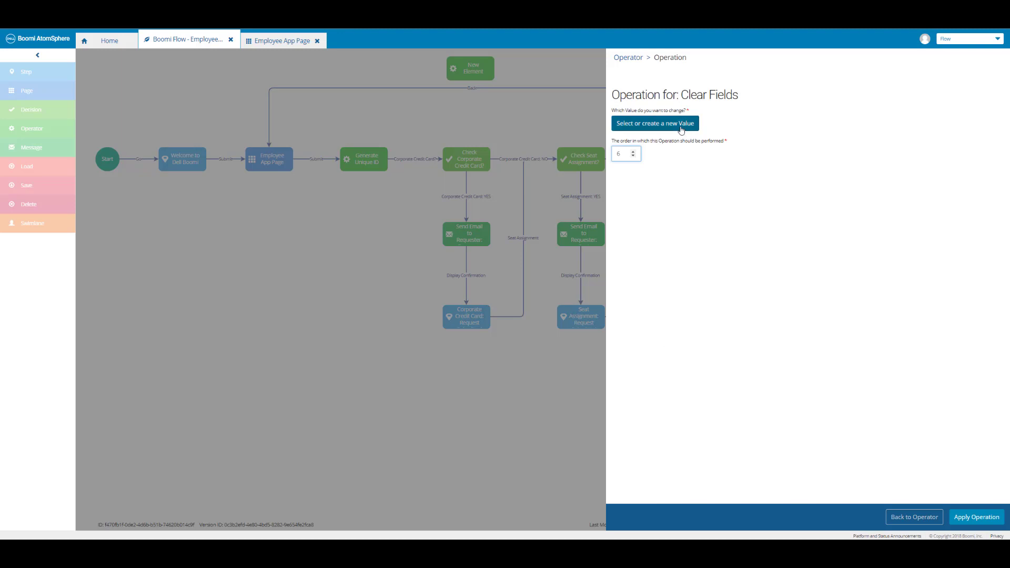
{"action": "left_click", "coordinate": [681, 130]}
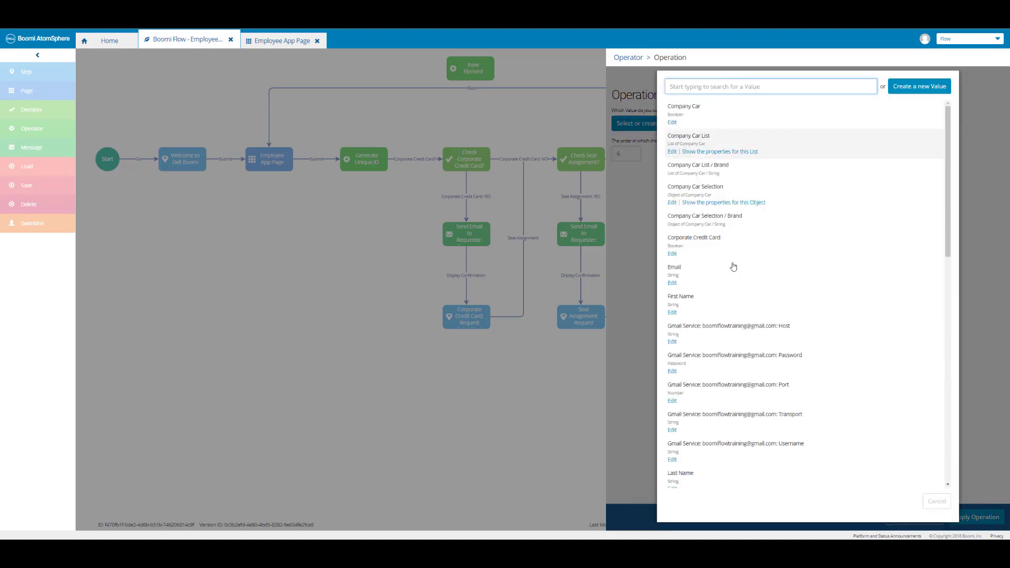
{"action": "scroll", "coordinate": [749, 345], "scroll_direction": "down", "scroll_amount": 15}
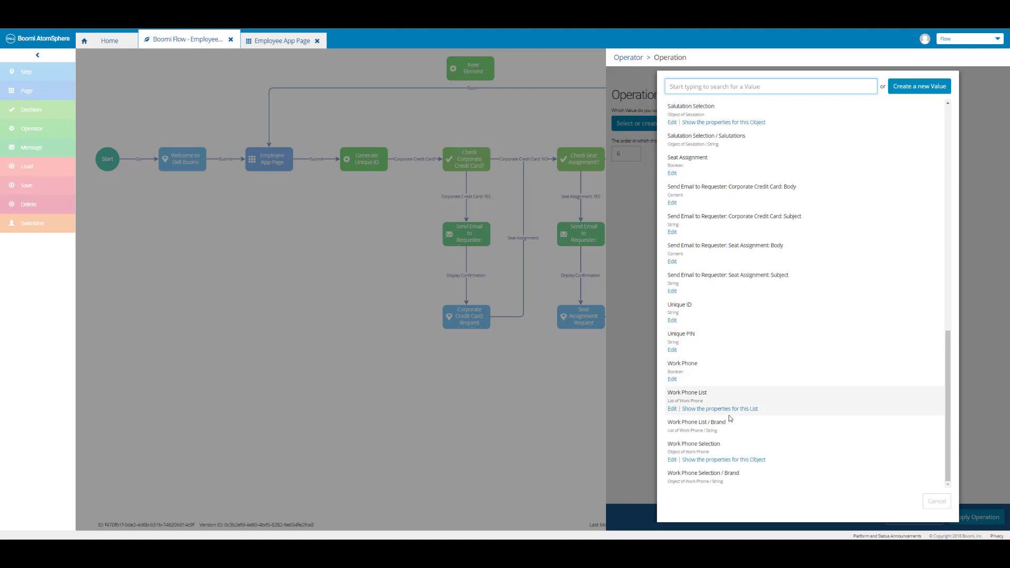
{"action": "left_click", "coordinate": [711, 452]}
{"action": "left_click", "coordinate": [727, 165]}
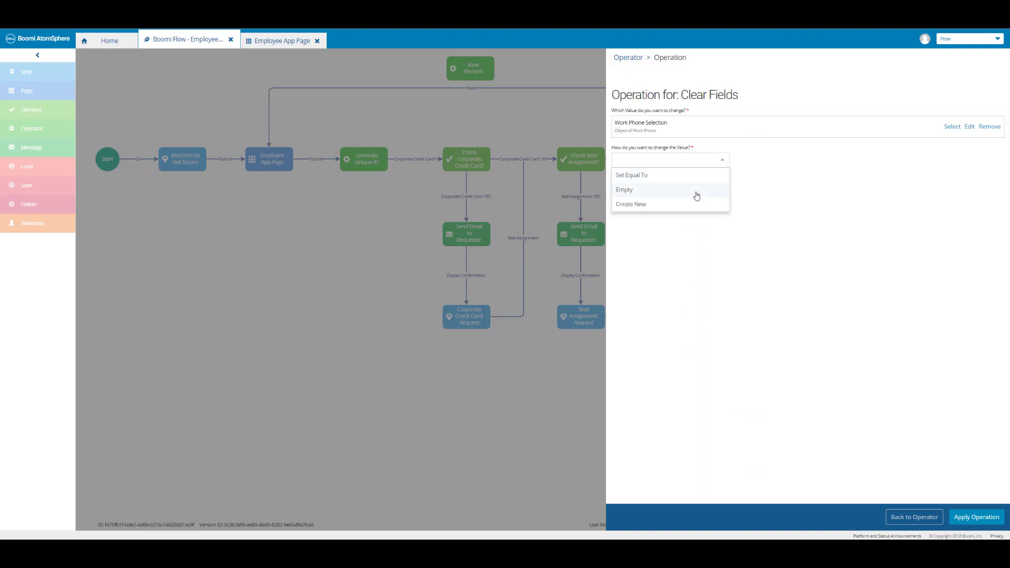
{"action": "left_click", "coordinate": [695, 195]}
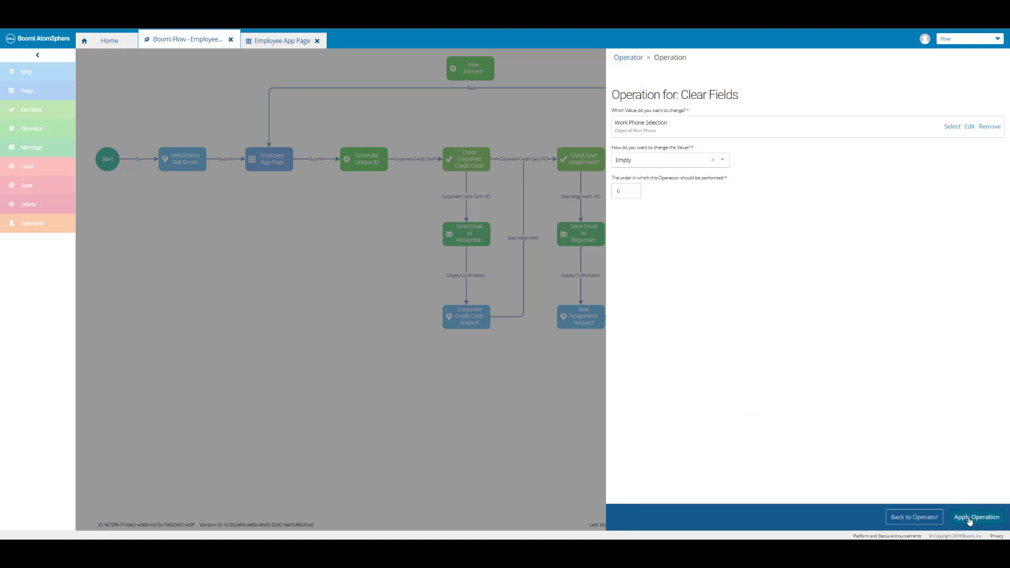
{"action": "left_click", "coordinate": [970, 518]}
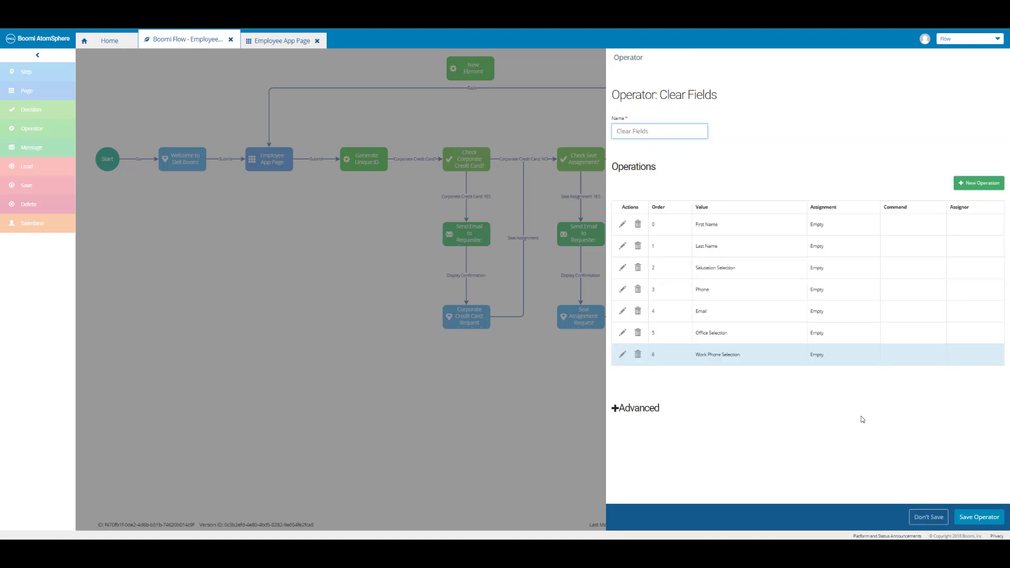
Step: Add an operation to the Clear Fields operator that sets the Work Phone boolean to Empty
{"action": "left_click", "coordinate": [980, 182]}
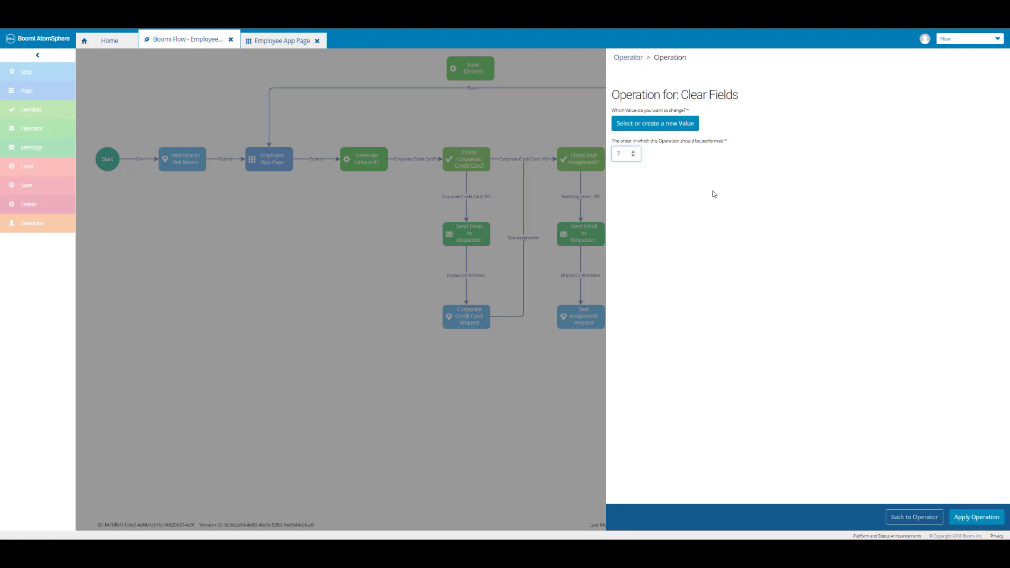
{"action": "left_click", "coordinate": [683, 126]}
{"action": "scroll", "coordinate": [771, 345], "scroll_direction": "down", "scroll_amount": 10}
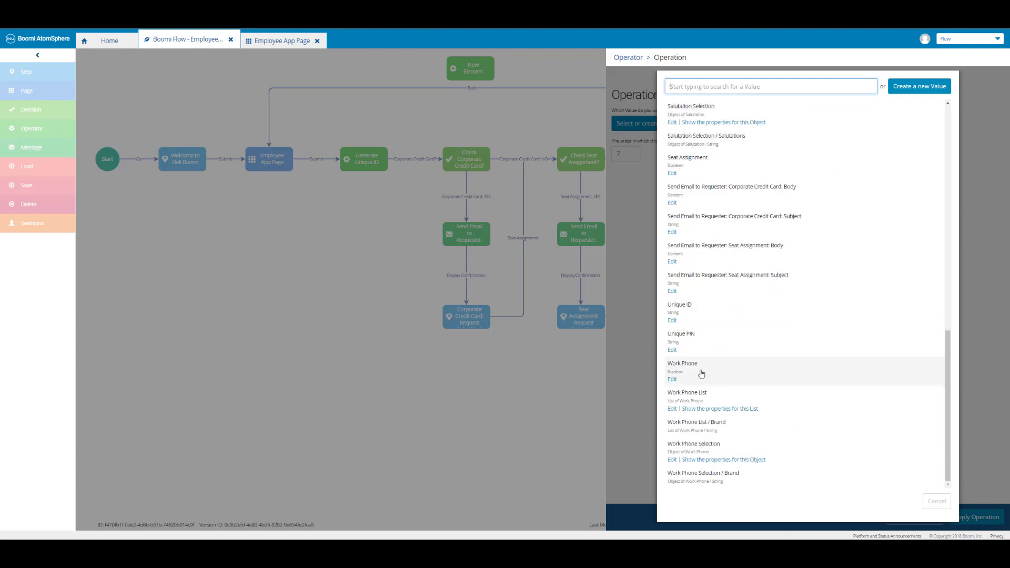
{"action": "left_click", "coordinate": [701, 373]}
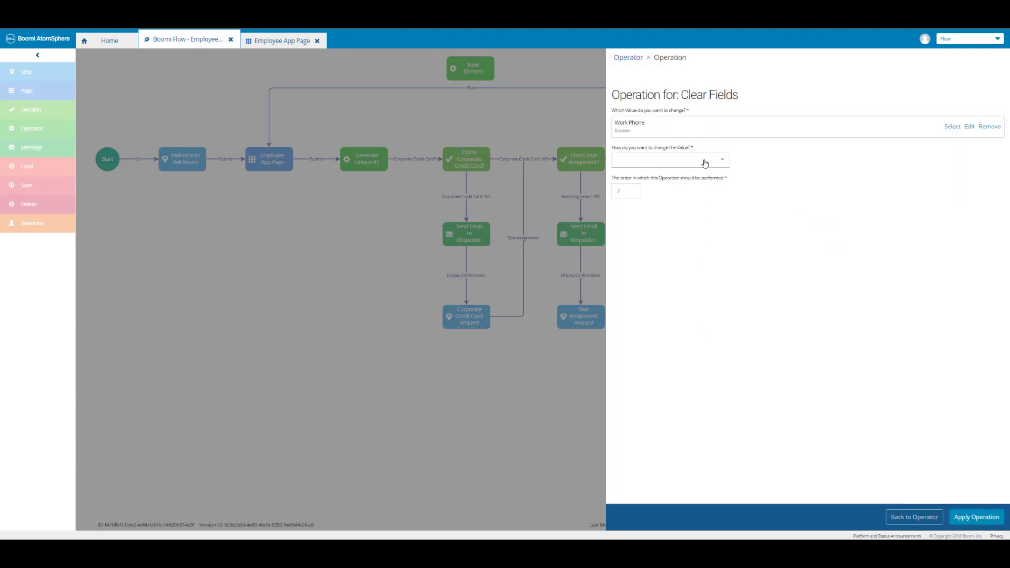
{"action": "left_click", "coordinate": [706, 164]}
{"action": "left_click", "coordinate": [670, 192]}
{"action": "left_click", "coordinate": [978, 521]}
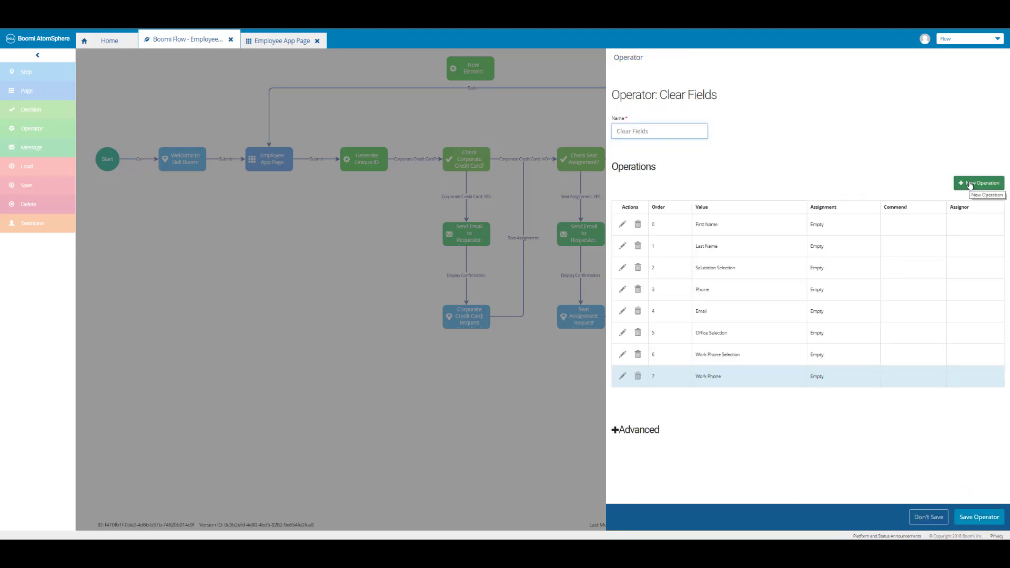
Step: Add an operation to the Clear Fields operator that sets the Company Car Selection object to Empty
{"action": "left_click", "coordinate": [971, 184]}
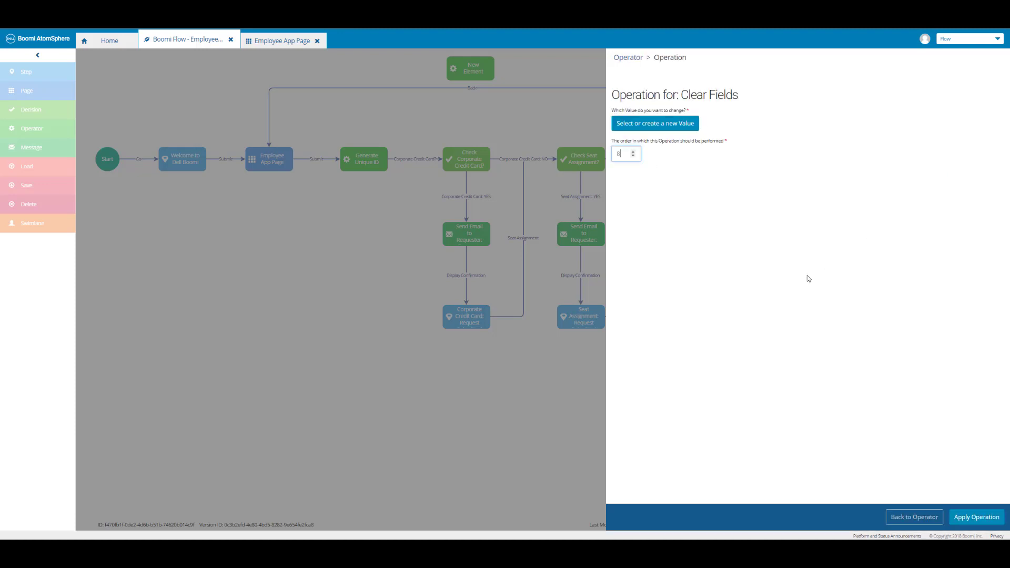
{"action": "left_click", "coordinate": [679, 126]}
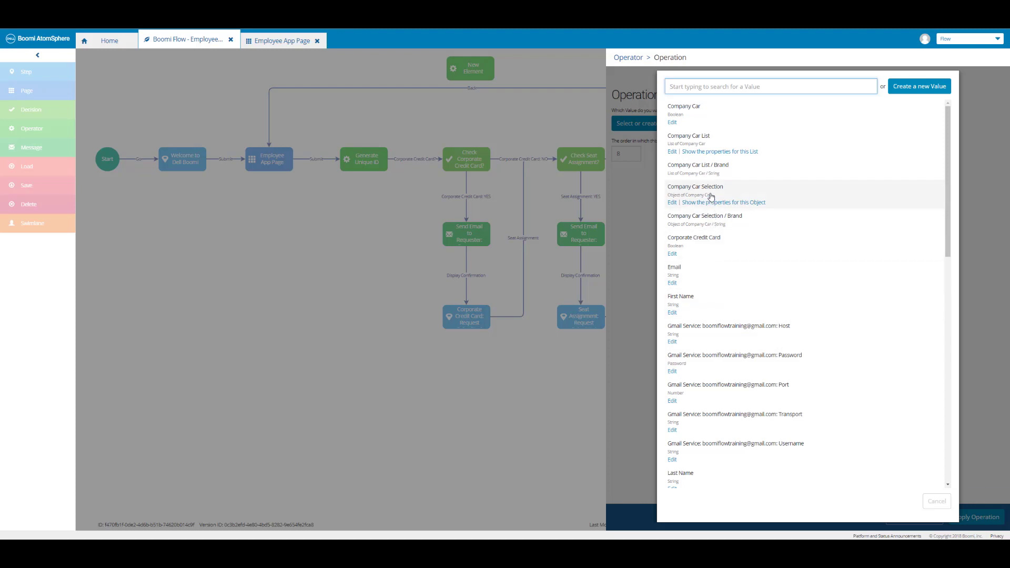
{"action": "left_click", "coordinate": [695, 187]}
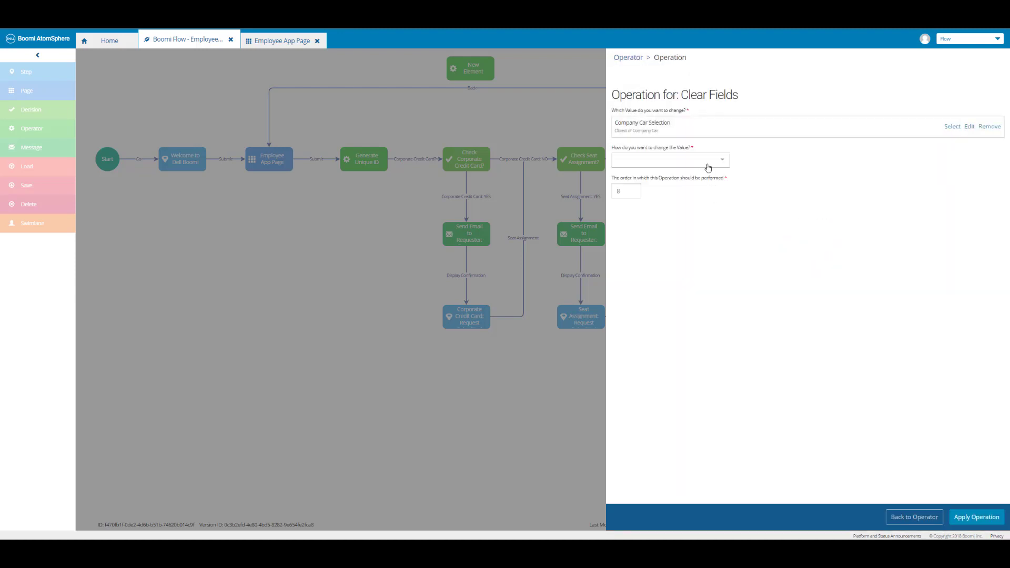
{"action": "left_click", "coordinate": [708, 167]}
{"action": "left_click", "coordinate": [686, 189]}
{"action": "left_click", "coordinate": [974, 519]}
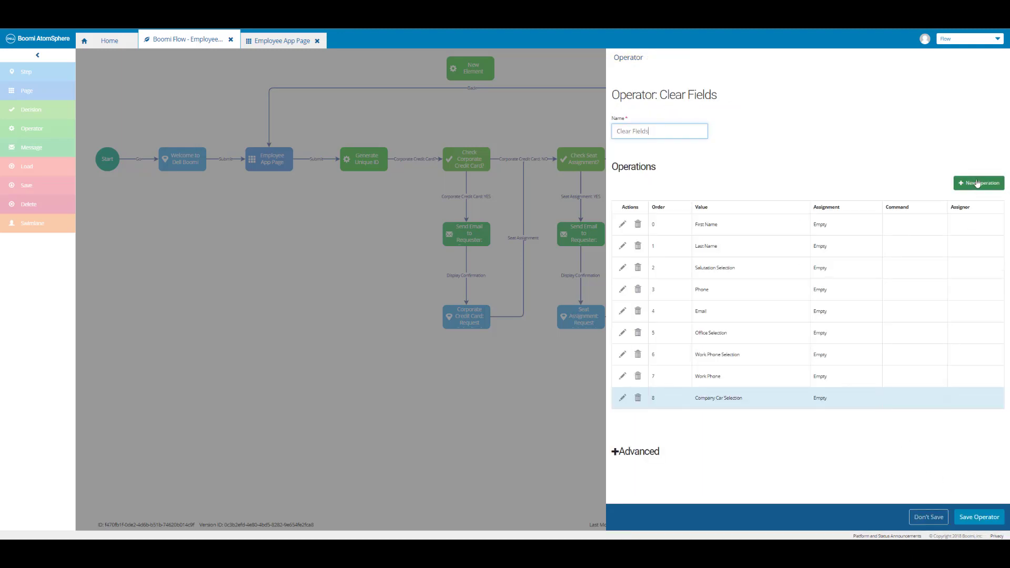
Step: Add an operation to the Clear Fields operator that sets the Company Car boolean to Empty
{"action": "left_click", "coordinate": [977, 183]}
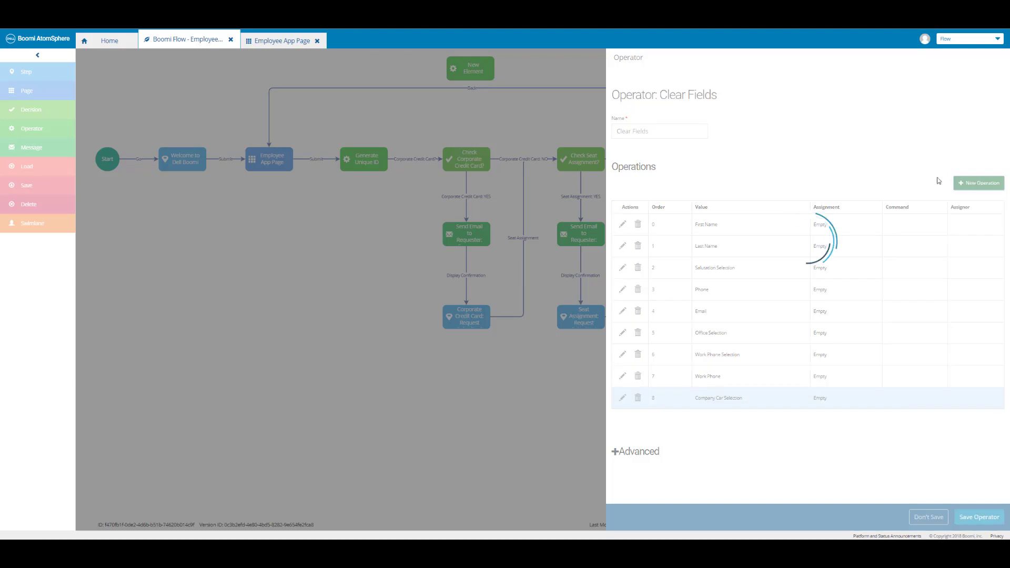
{"action": "left_click", "coordinate": [690, 124]}
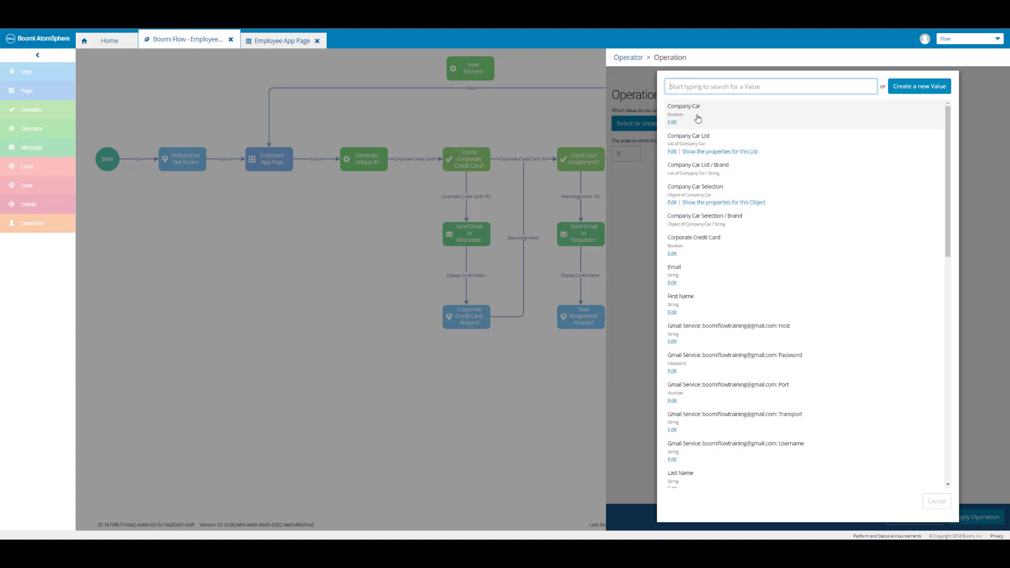
{"action": "left_click", "coordinate": [698, 118]}
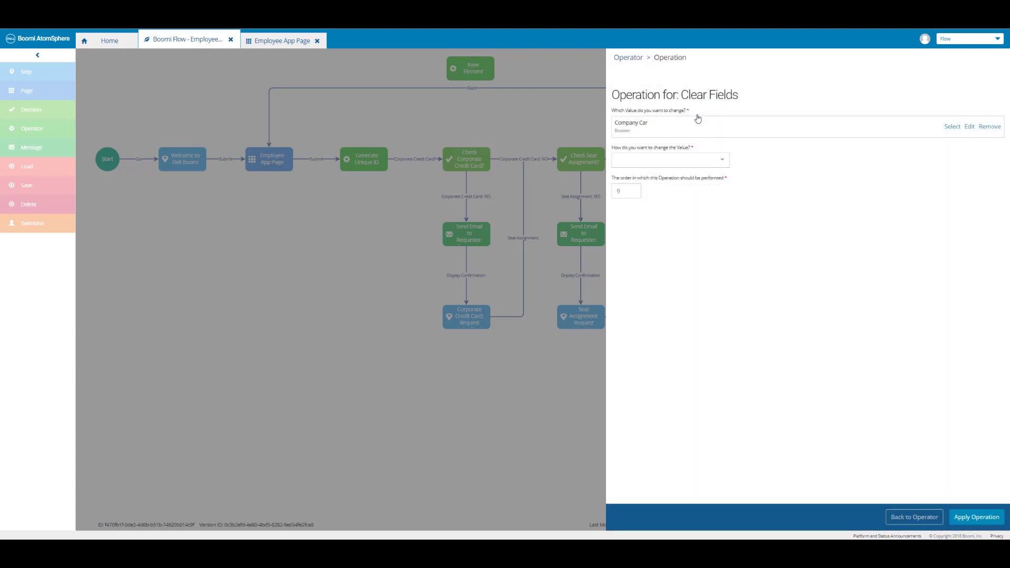
{"action": "left_click", "coordinate": [700, 162]}
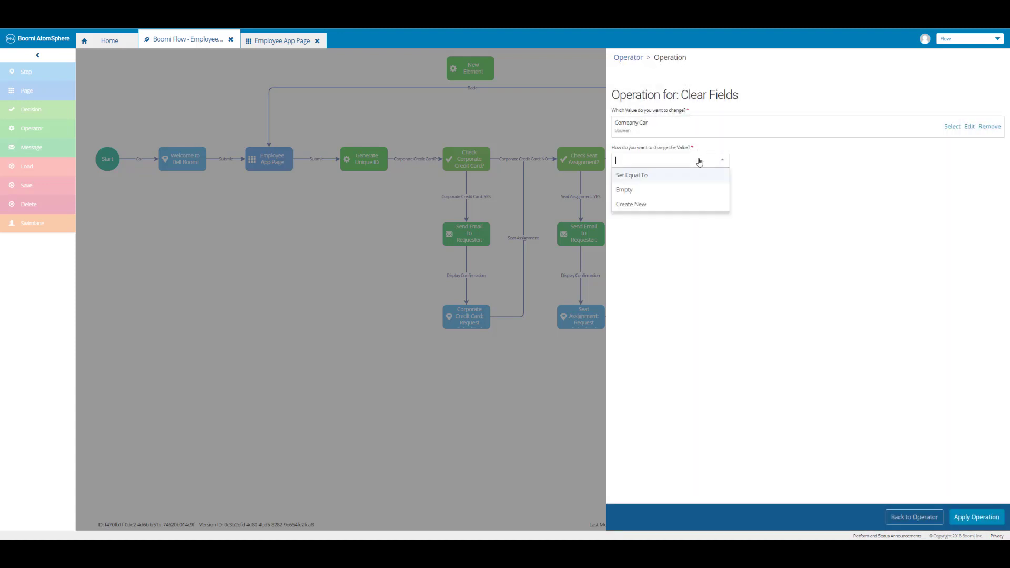
{"action": "left_click", "coordinate": [678, 191]}
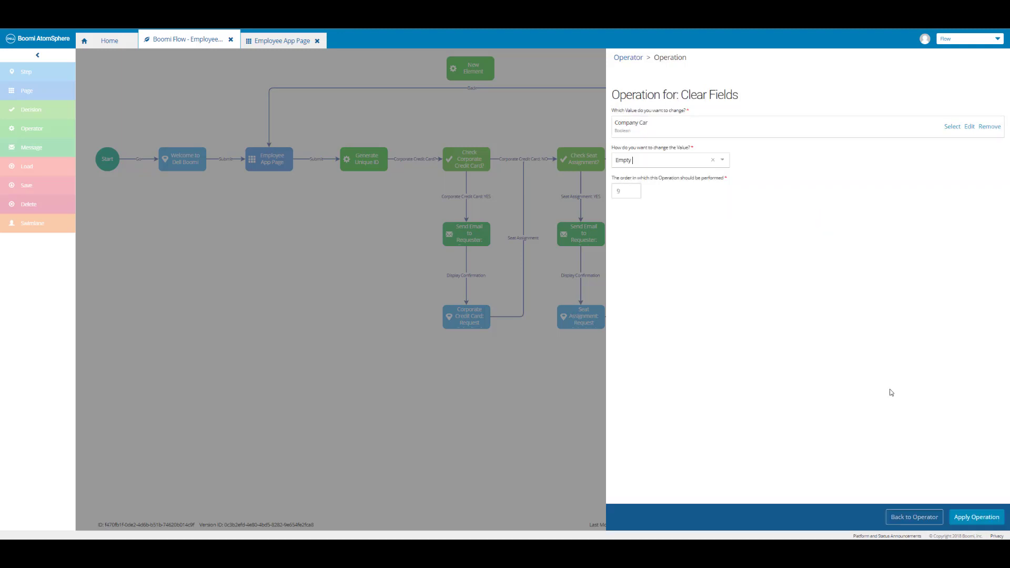
{"action": "left_click", "coordinate": [983, 521]}
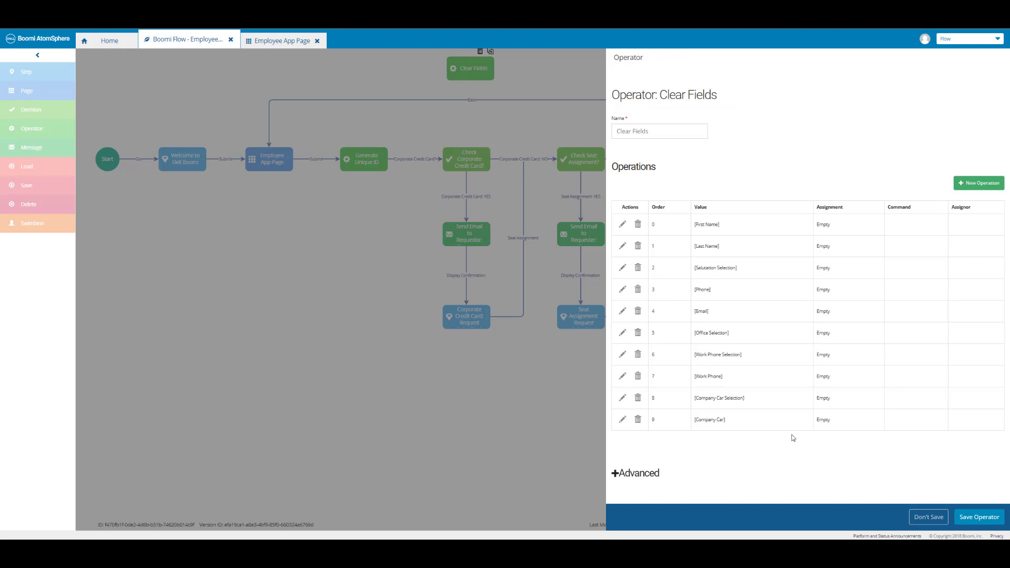
Step: Add an operation to the Clear Fields operator that sets the Unique PIN string to Empty
{"action": "left_click", "coordinate": [983, 184]}
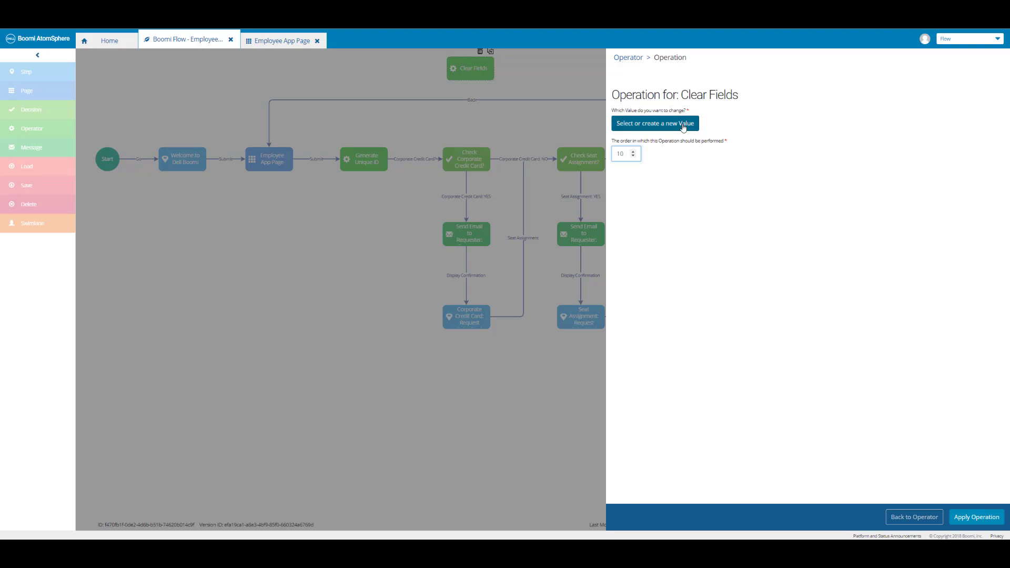
{"action": "left_click", "coordinate": [684, 124]}
{"action": "scroll", "coordinate": [768, 383], "scroll_direction": "down", "scroll_amount": 5}
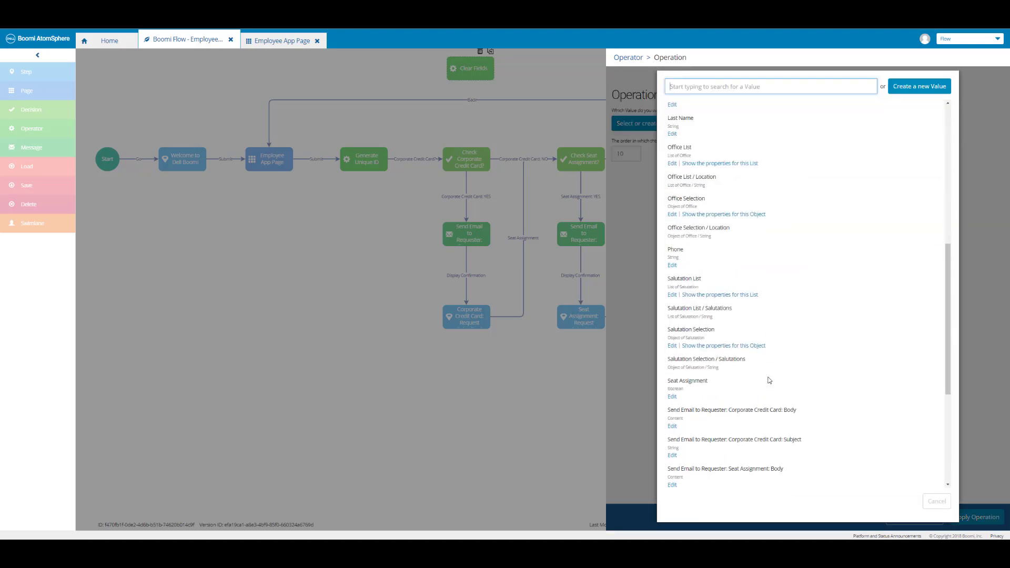
{"action": "scroll", "coordinate": [767, 381], "scroll_direction": "down", "scroll_amount": 5}
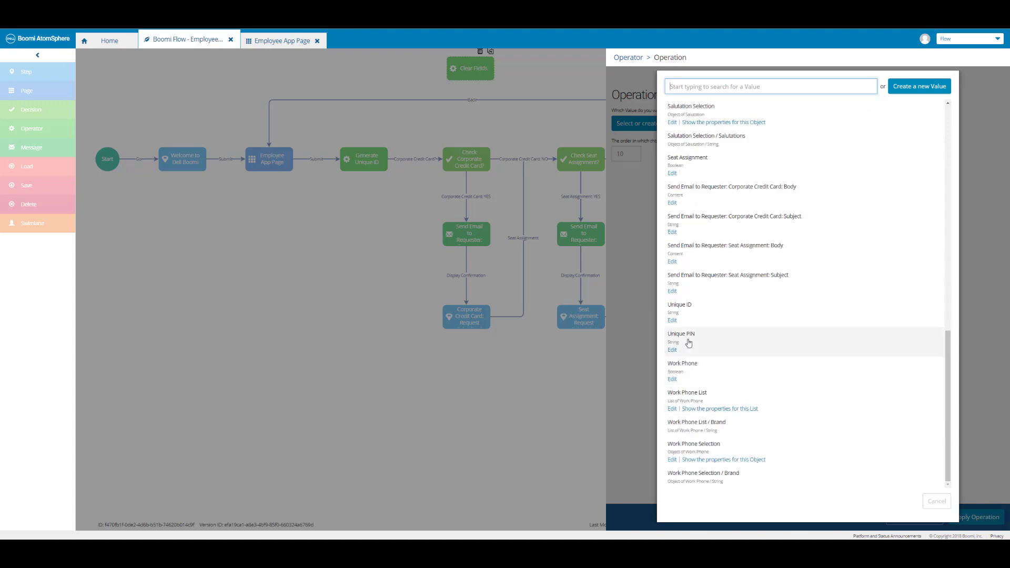
{"action": "left_click", "coordinate": [692, 342]}
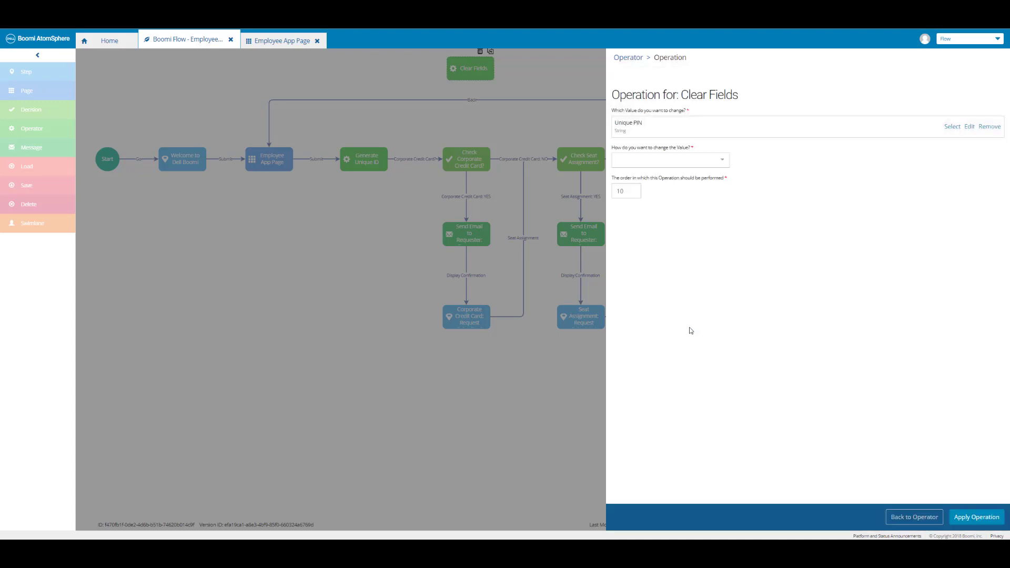
{"action": "left_click", "coordinate": [702, 165]}
{"action": "left_click", "coordinate": [684, 212]}
{"action": "left_click", "coordinate": [974, 518]}
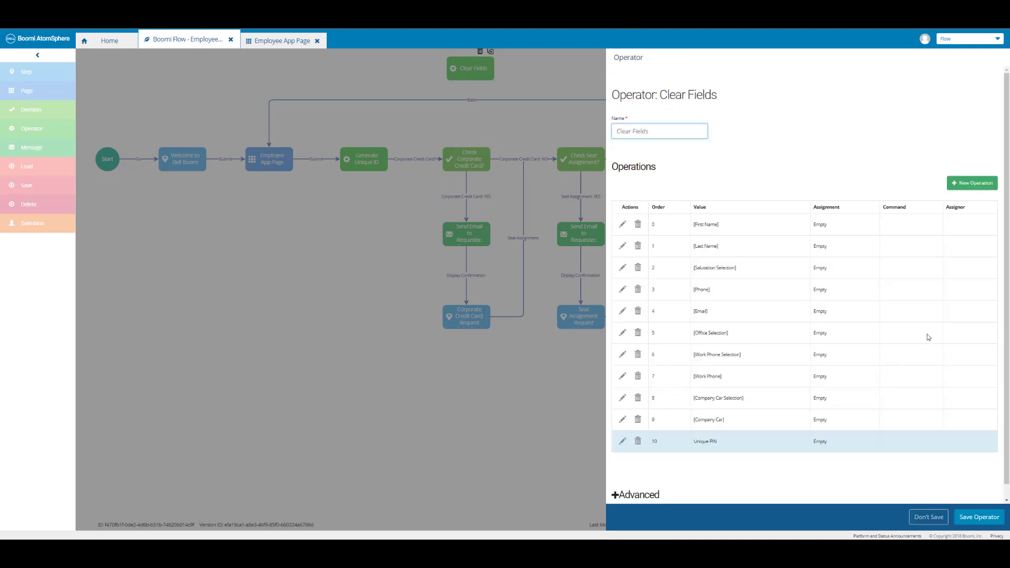
Step: Add an operation to the Clear Fields operator that sets the Corporate Credit Card boolean to Empty
{"action": "left_click", "coordinate": [969, 185]}
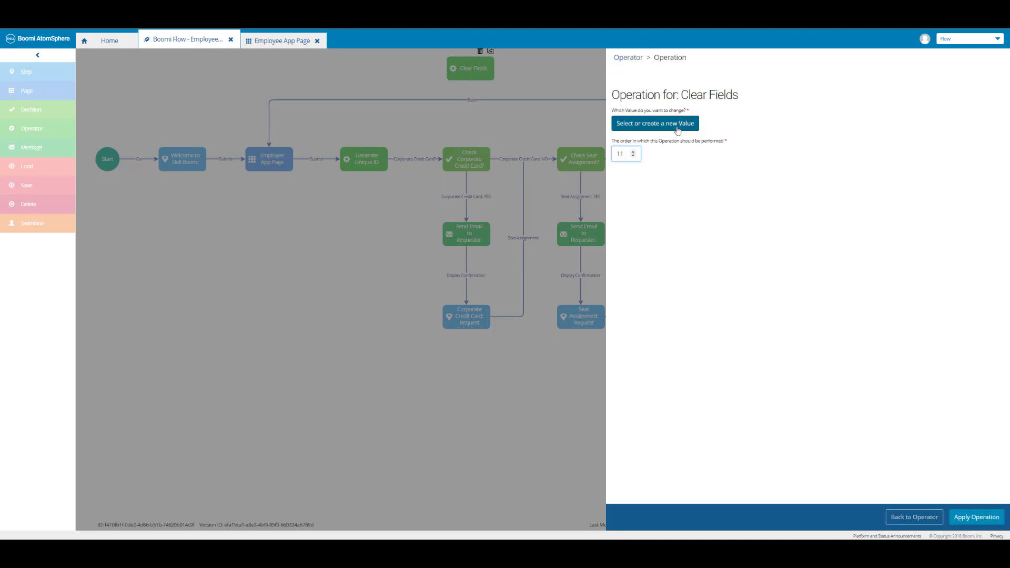
{"action": "left_click", "coordinate": [678, 126]}
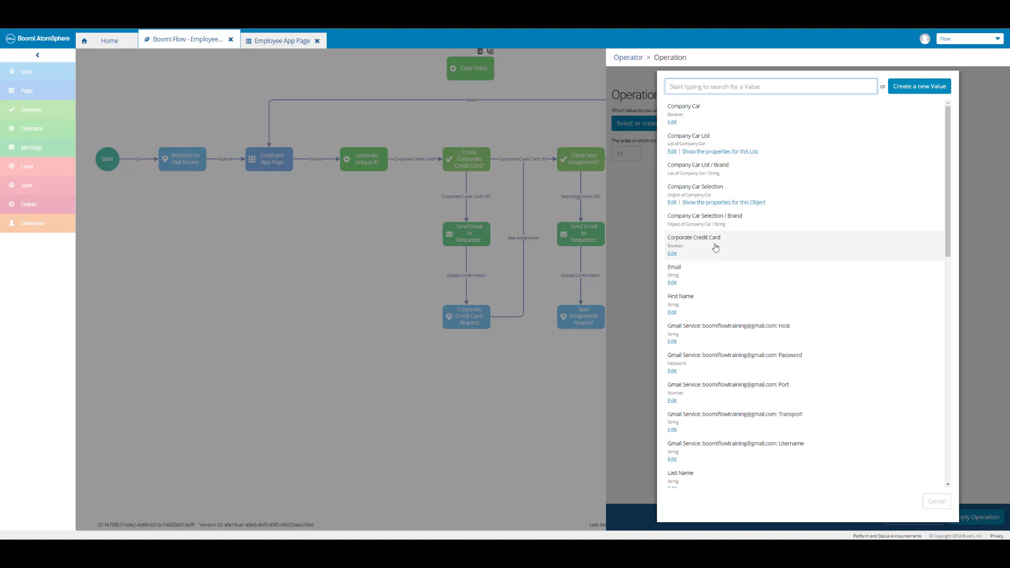
{"action": "left_click", "coordinate": [715, 248]}
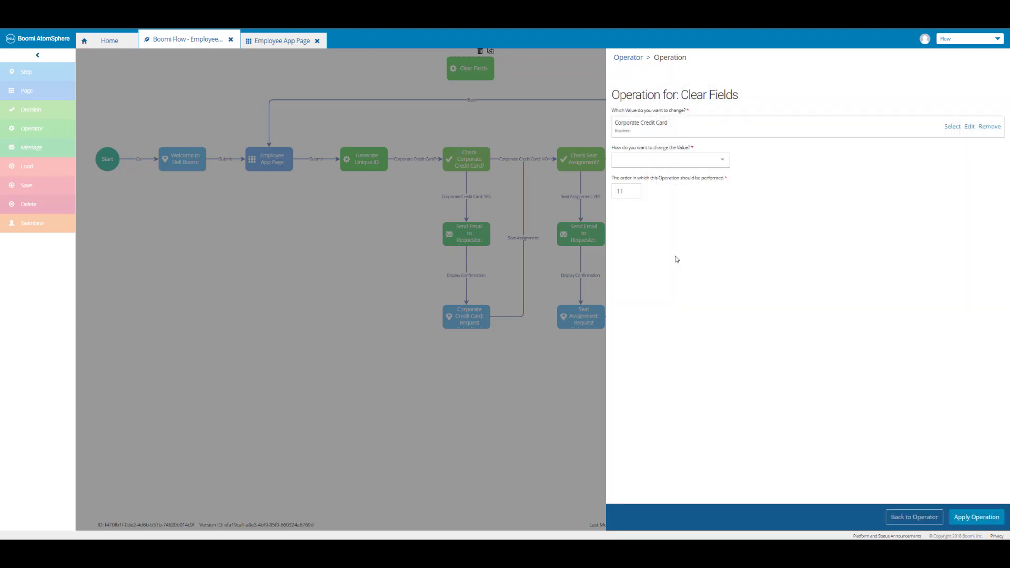
{"action": "left_click", "coordinate": [705, 161]}
{"action": "left_click", "coordinate": [690, 190]}
{"action": "left_click", "coordinate": [974, 519]}
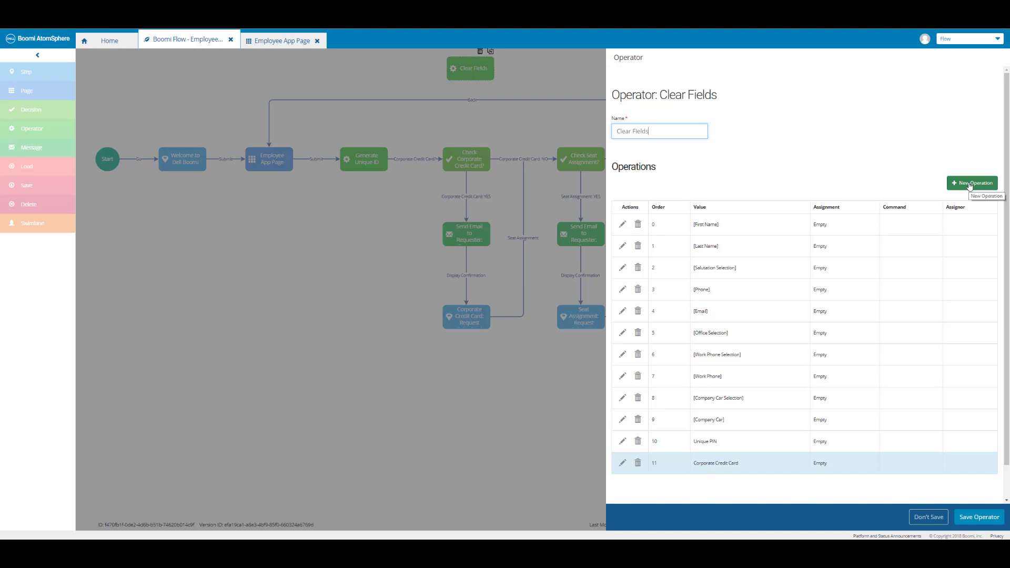
Step: Add an operation that sets the Seat Assignment boolean to Empty, and save the Clear Fields operator
{"action": "left_click", "coordinate": [969, 186]}
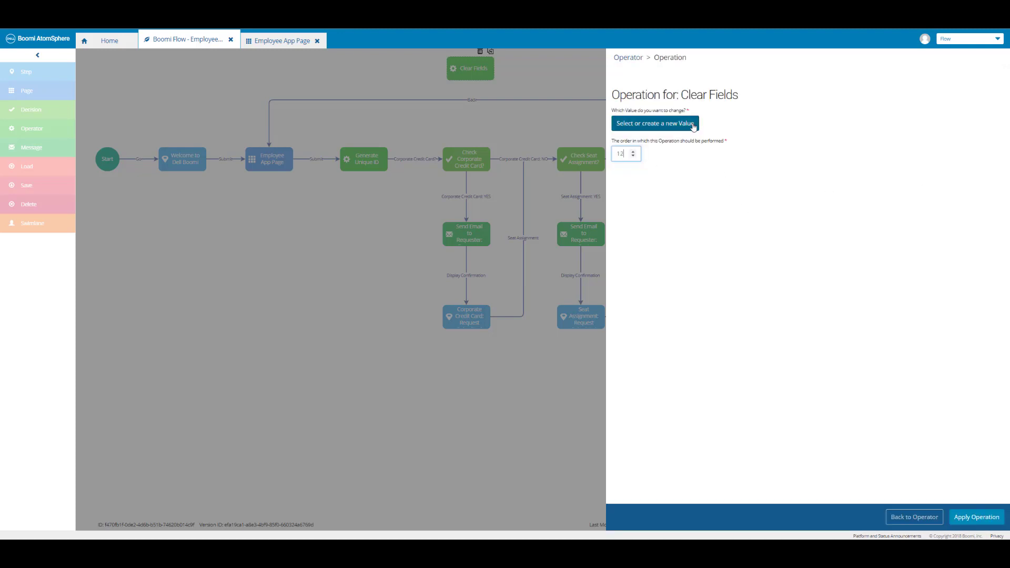
{"action": "left_click", "coordinate": [693, 124]}
{"action": "scroll", "coordinate": [753, 340], "scroll_direction": "down", "scroll_amount": 3}
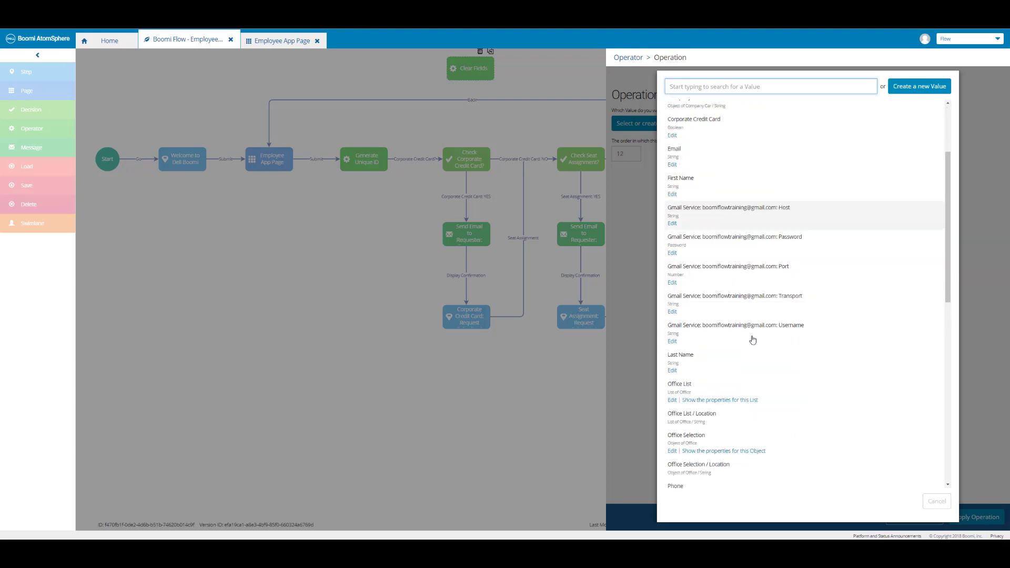
{"action": "scroll", "coordinate": [753, 340], "scroll_direction": "down", "scroll_amount": 10}
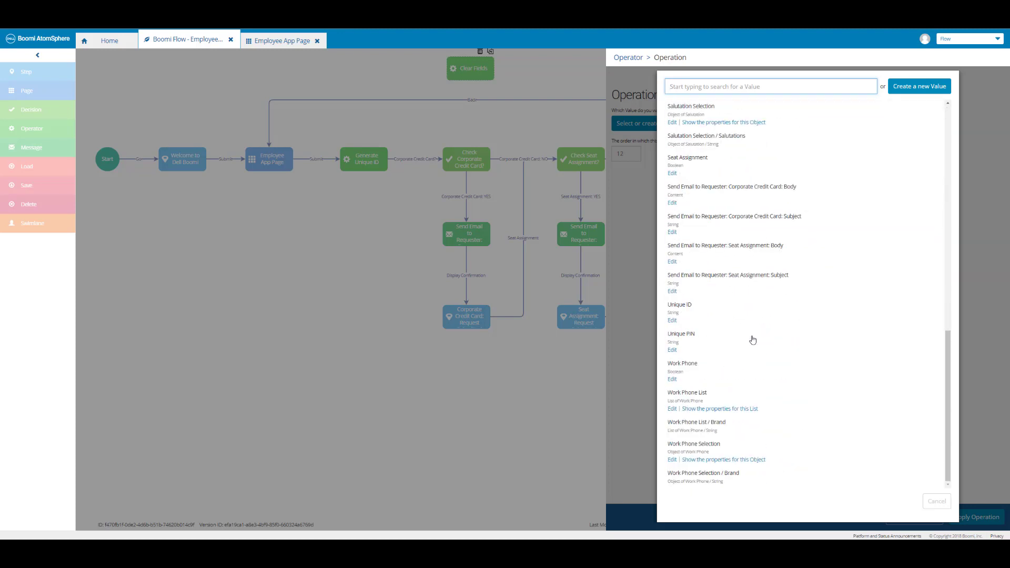
{"action": "scroll", "coordinate": [753, 340], "scroll_direction": "up", "scroll_amount": 2}
{"action": "left_click", "coordinate": [706, 286]}
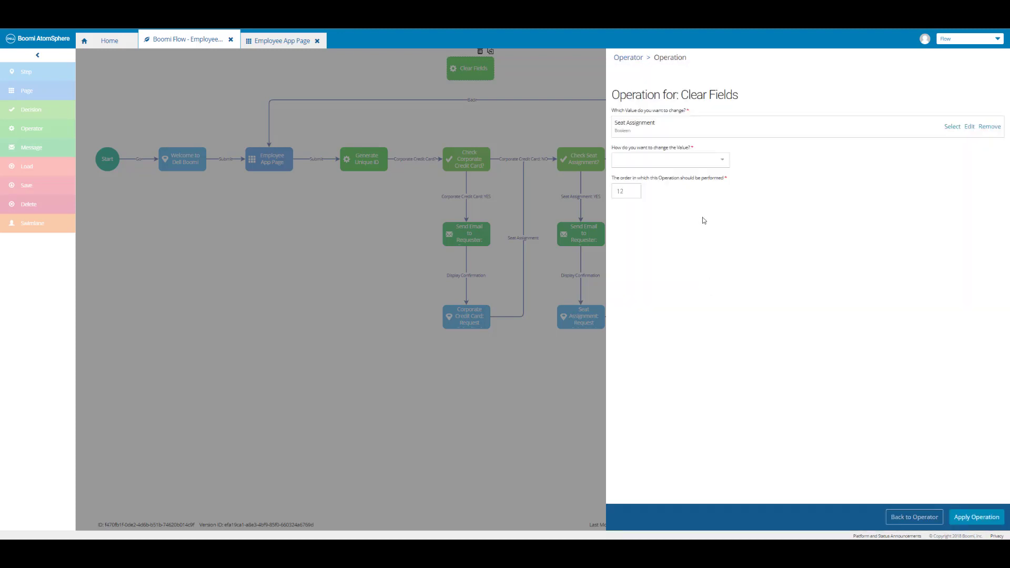
{"action": "left_click", "coordinate": [714, 167]}
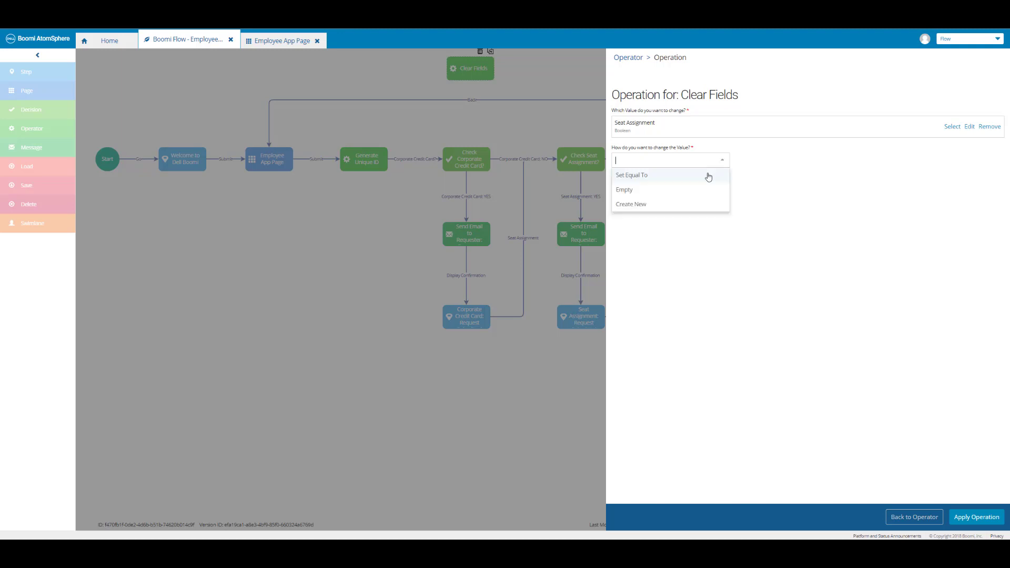
{"action": "left_click", "coordinate": [701, 193]}
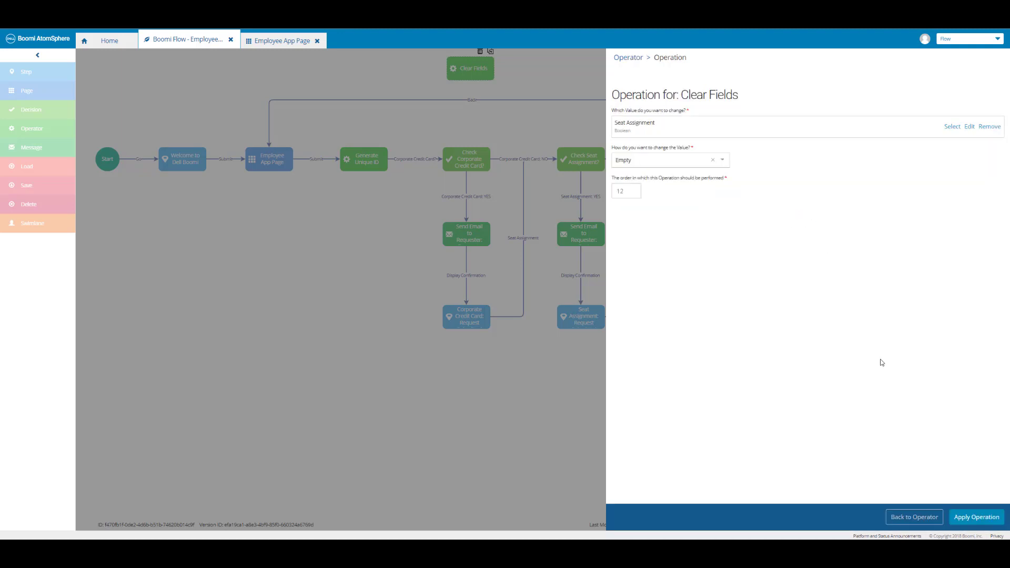
{"action": "left_click", "coordinate": [976, 518]}
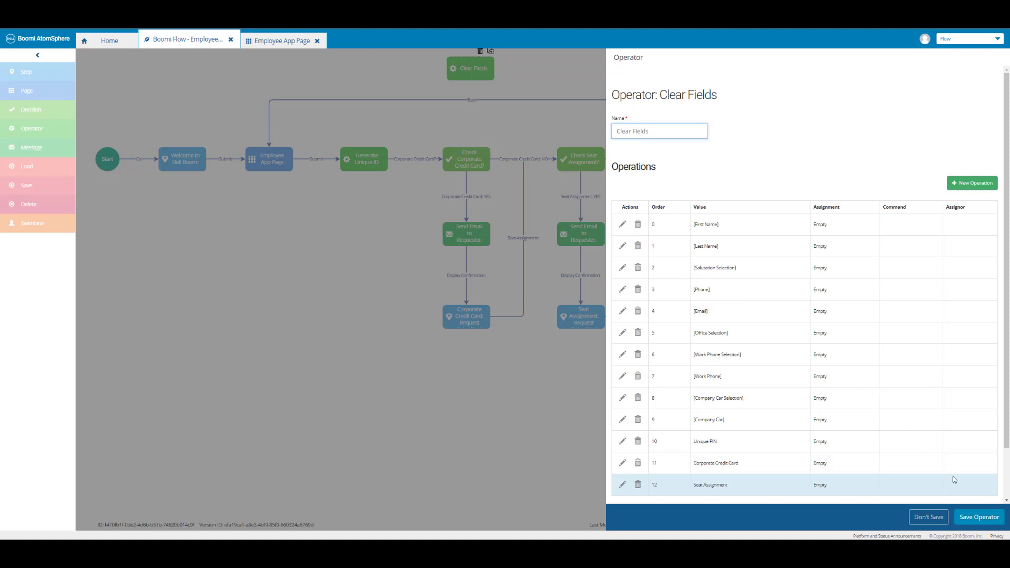
{"action": "left_click", "coordinate": [980, 518]}
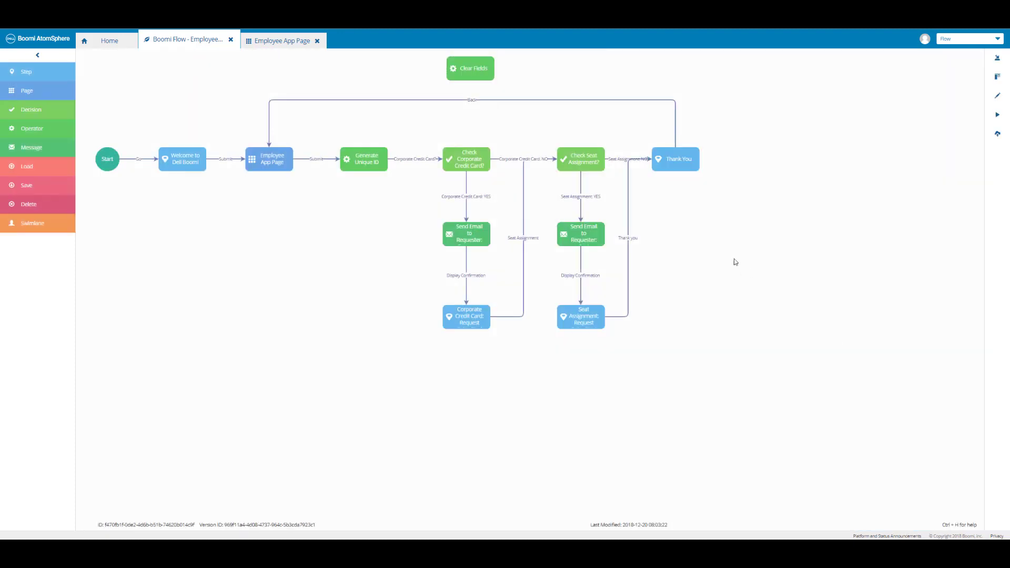
Step: Delete the Back outcome linking Thank You to Employee App Page, and move the Clear Fields operator slightly down toward the main row
{"action": "left_click", "coordinate": [472, 100]}
{"action": "key", "text": "Delete"}
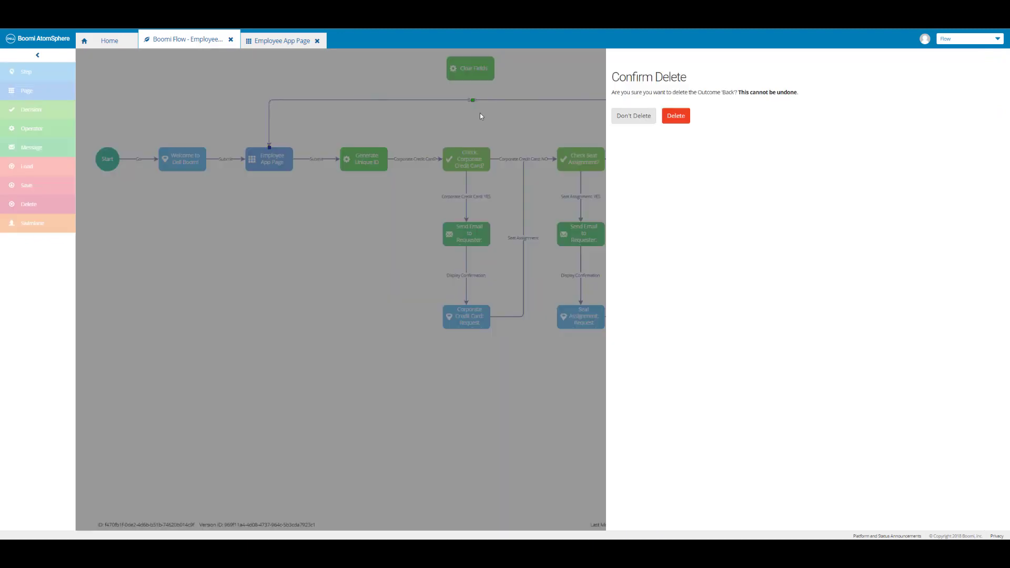
{"action": "left_click", "coordinate": [676, 119]}
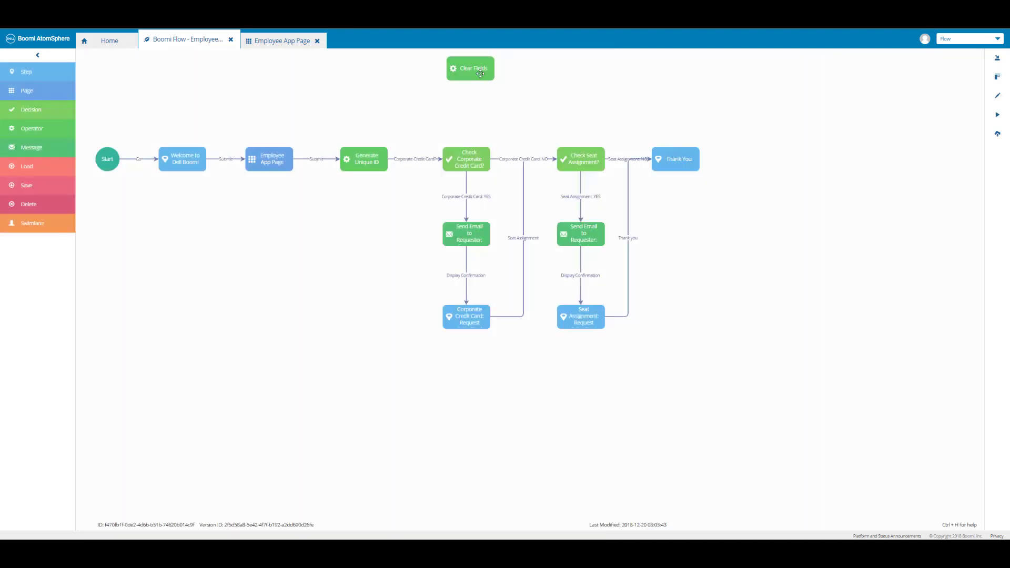
{"action": "left_click_drag", "start_coordinate": [480, 74], "coordinate": [480, 105]}
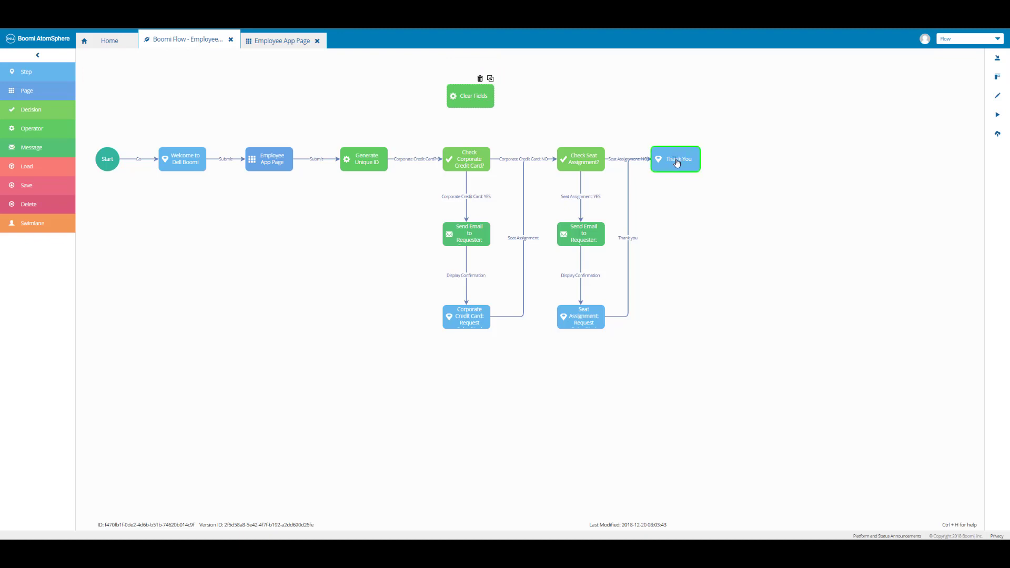
Step: Connect Thank You to Clear Fields with an outcome named and labelled Back, routing its line up from above Thank You
{"action": "left_click_drag", "start_coordinate": [678, 163], "coordinate": [482, 99]}
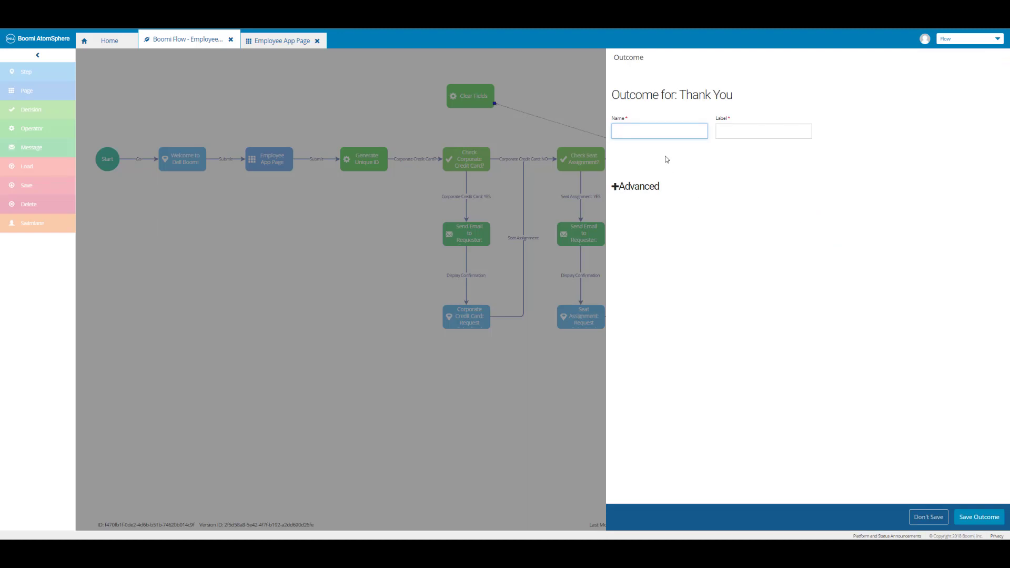
{"action": "type", "text": "Back"}
{"action": "key", "text": "Tab"}
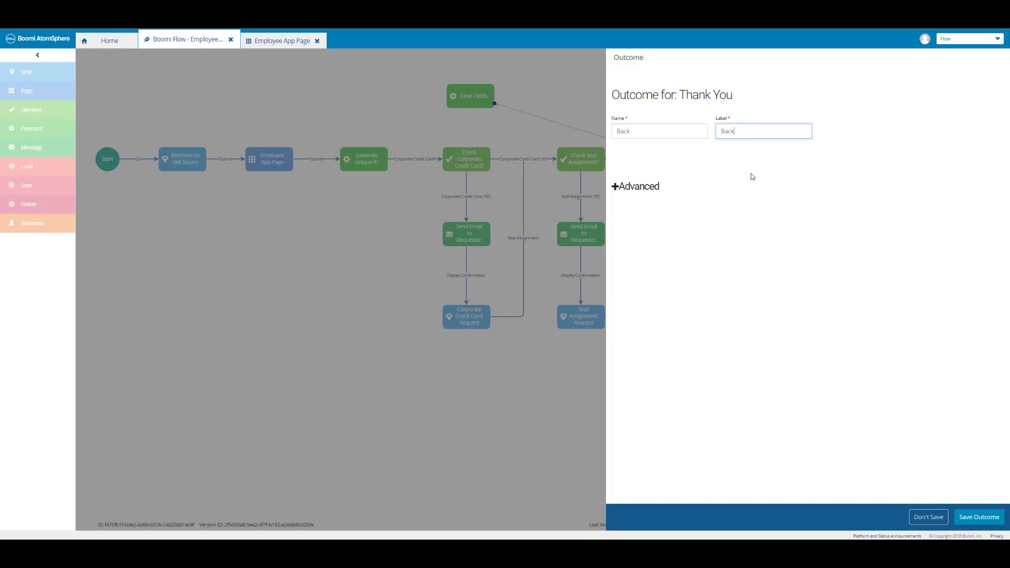
{"action": "left_click", "coordinate": [984, 518]}
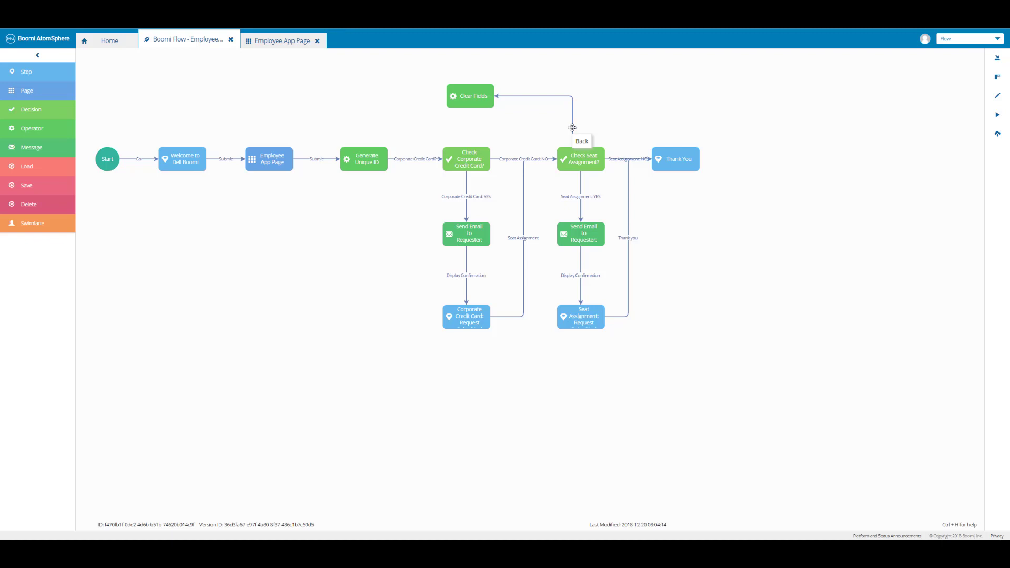
{"action": "left_click_drag", "start_coordinate": [572, 127], "coordinate": [676, 125]}
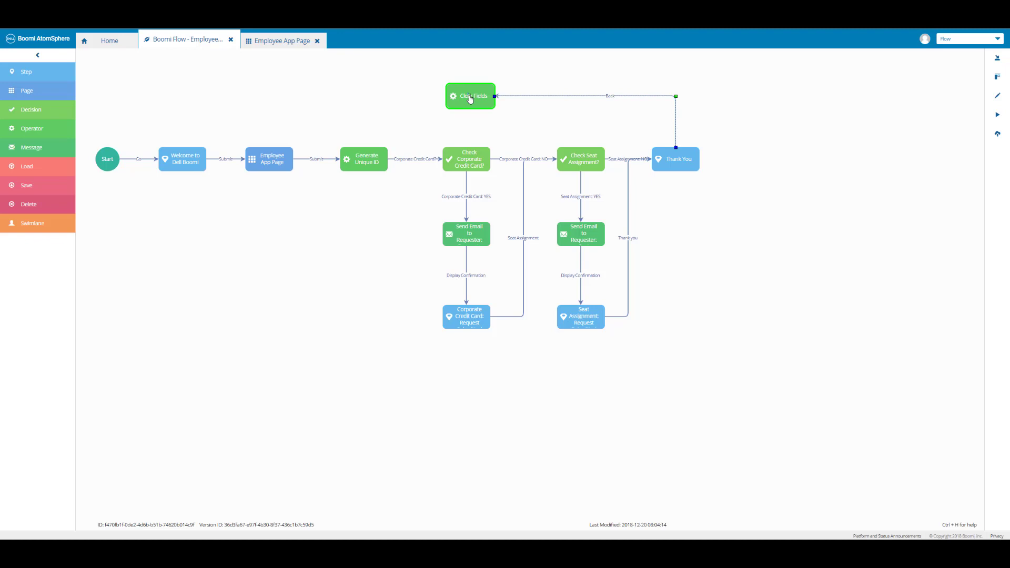
Step: Connect Clear Fields to Employee App Page with an outcome named Back, routing its line down from above the page element
{"action": "left_click_drag", "start_coordinate": [470, 99], "coordinate": [270, 152]}
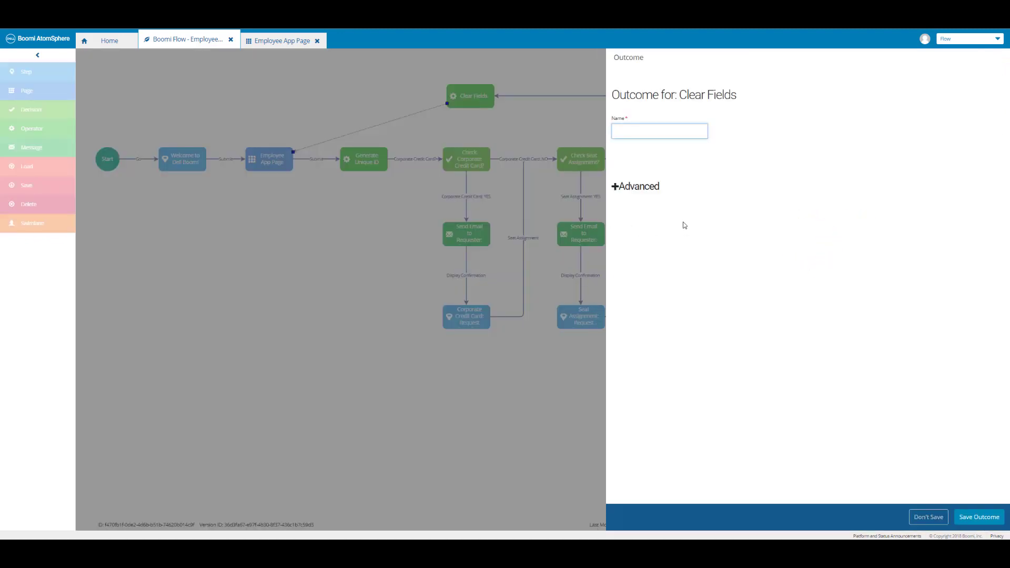
{"action": "type", "text": "Back"}
{"action": "left_click", "coordinate": [980, 518]}
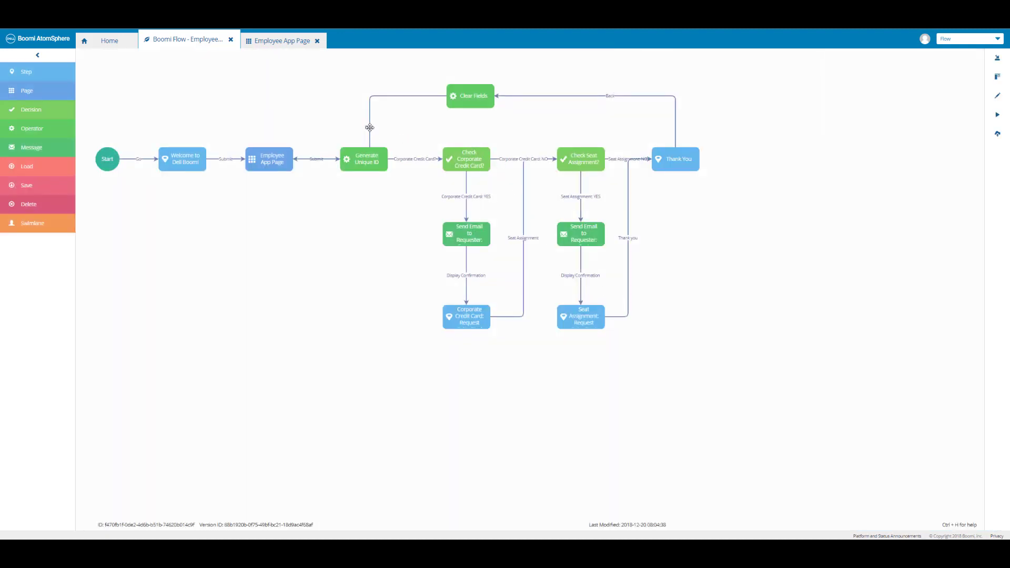
{"action": "left_click_drag", "start_coordinate": [369, 127], "coordinate": [269, 133]}
Step: Publish the flow with the version comment "Boomi Flow - Employee App - Clear Fields Operator"
{"action": "left_click", "coordinate": [998, 135]}
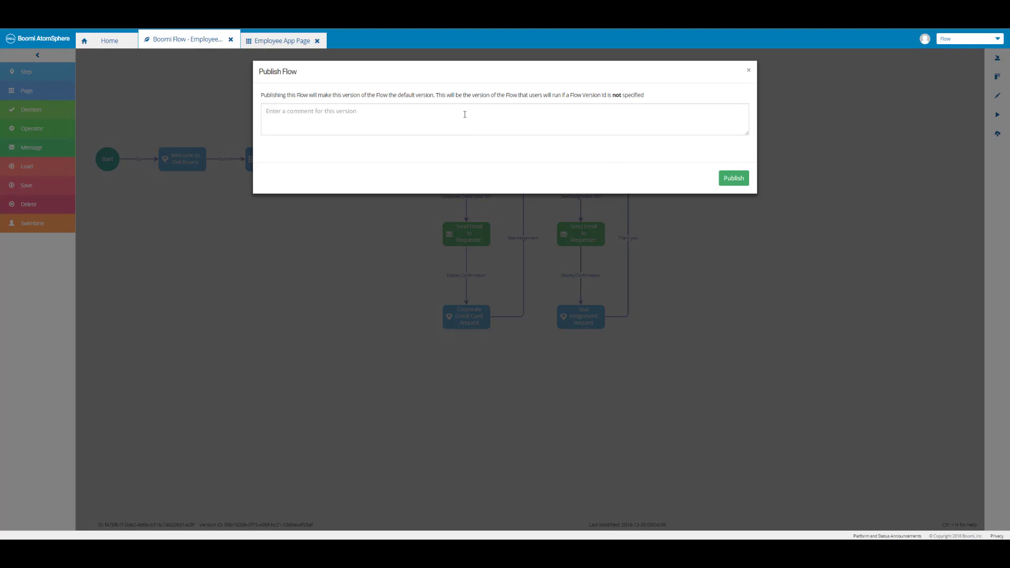
{"action": "left_click", "coordinate": [464, 114]}
{"action": "type", "text": "Boomi Flow - Employee App - Clear Fields Operator"}
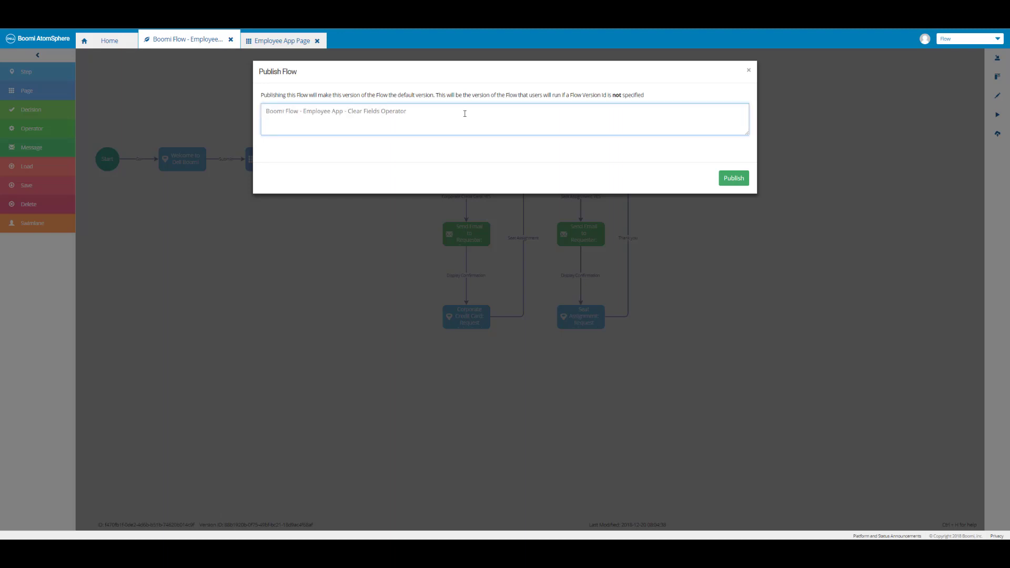
{"action": "left_click", "coordinate": [739, 179]}
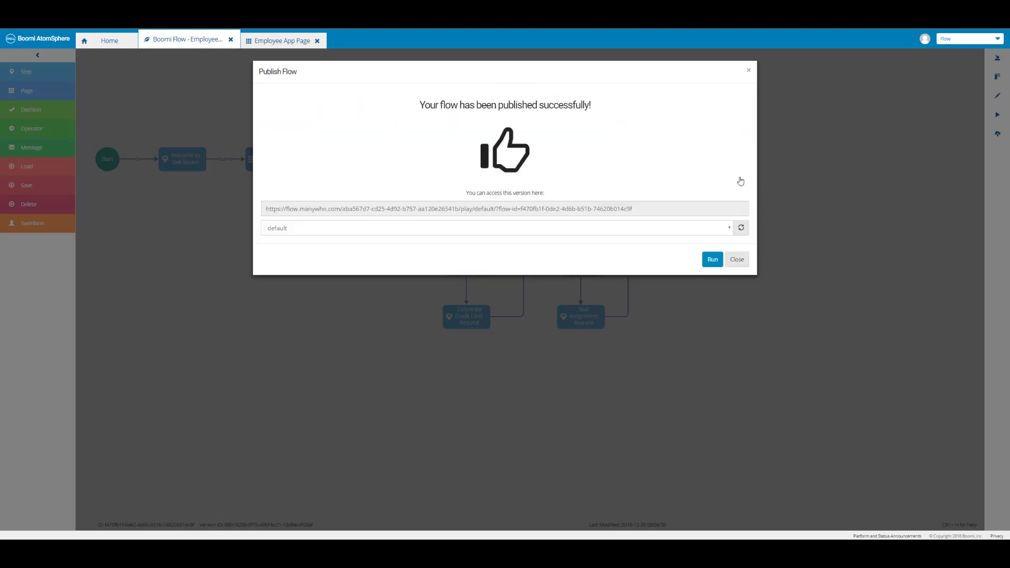
Step: Test the published flow by submitting the filled-in employee form and going back from the thank-you page, and dismiss the publish dialog
{"action": "left_click", "coordinate": [712, 260]}
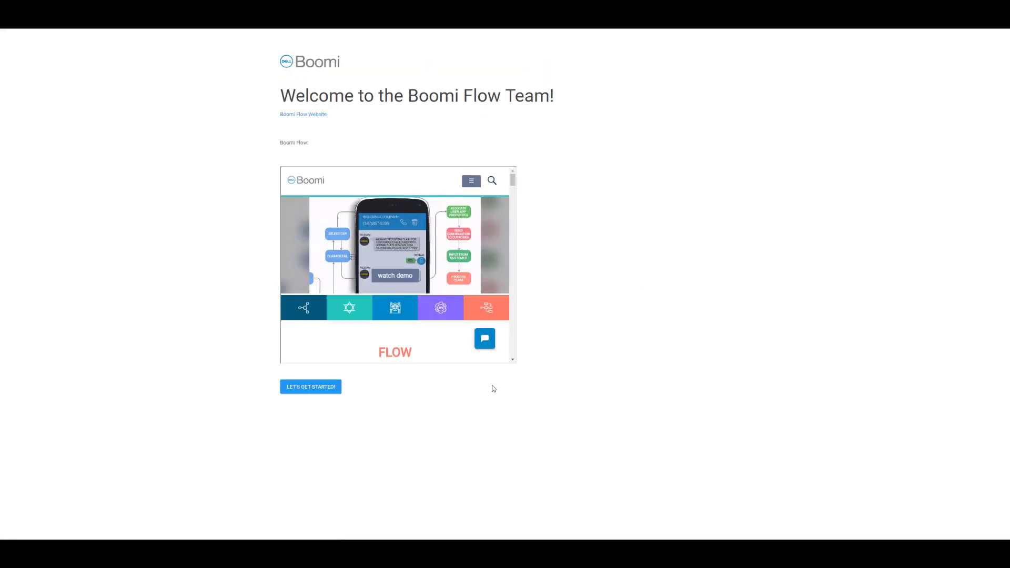
{"action": "left_click", "coordinate": [332, 390]}
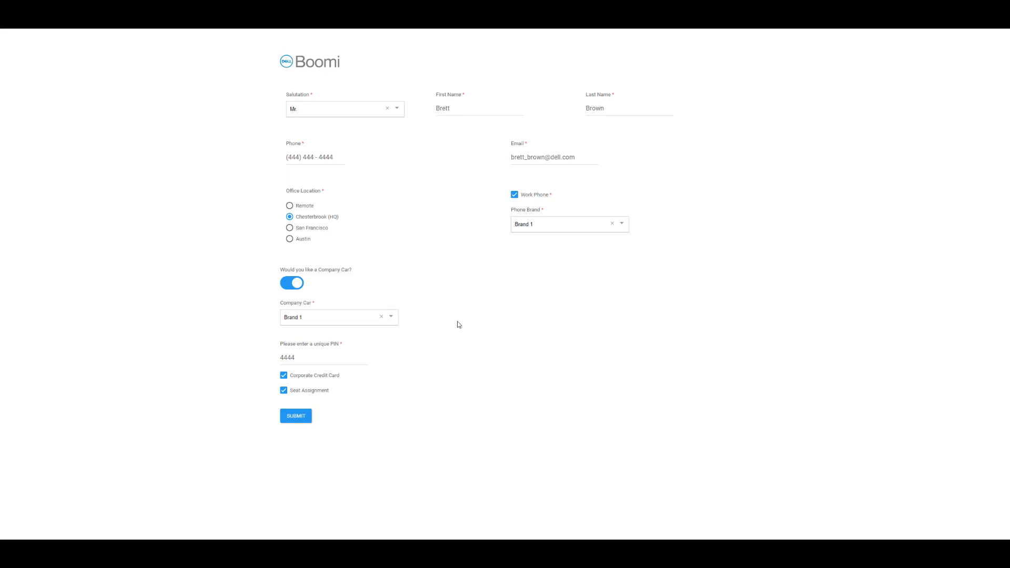
{"action": "left_click", "coordinate": [299, 419]}
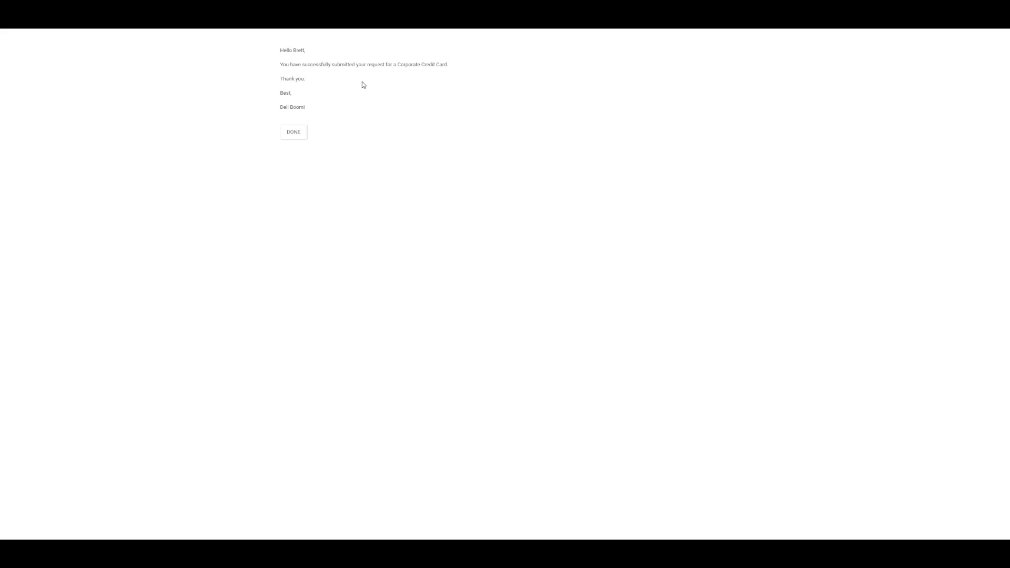
{"action": "left_click", "coordinate": [294, 138]}
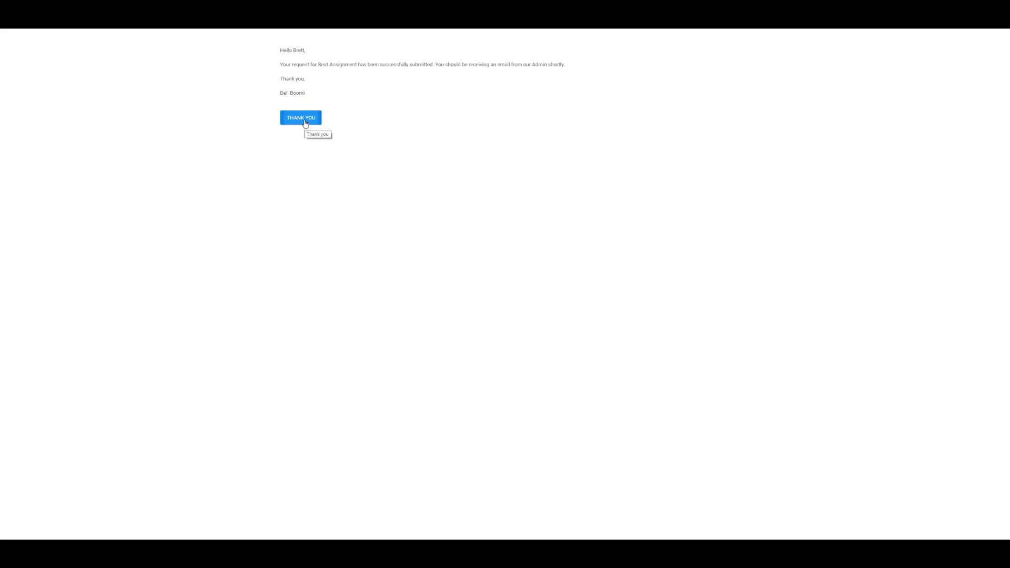
{"action": "left_click", "coordinate": [305, 123]}
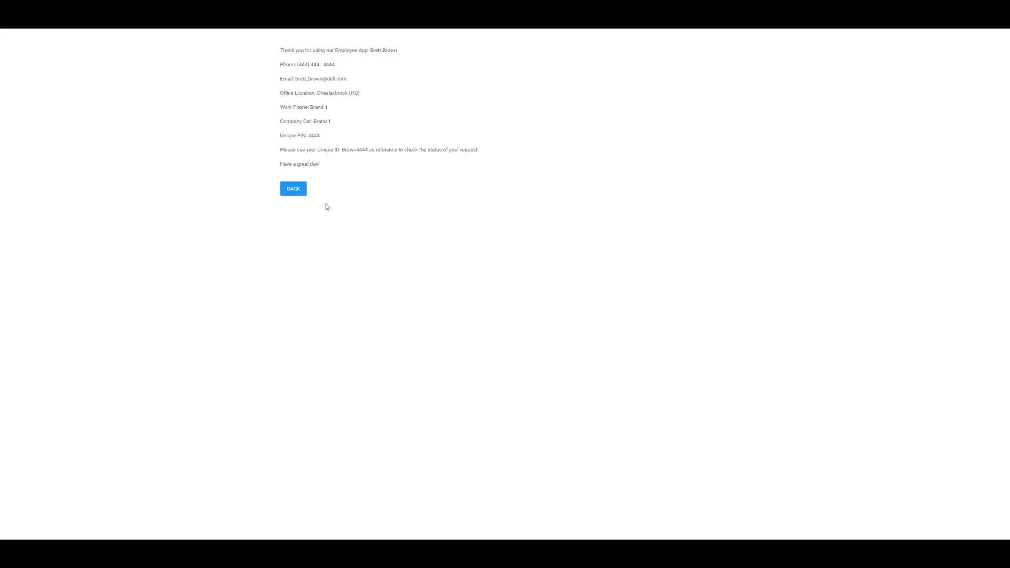
{"action": "left_click", "coordinate": [293, 190]}
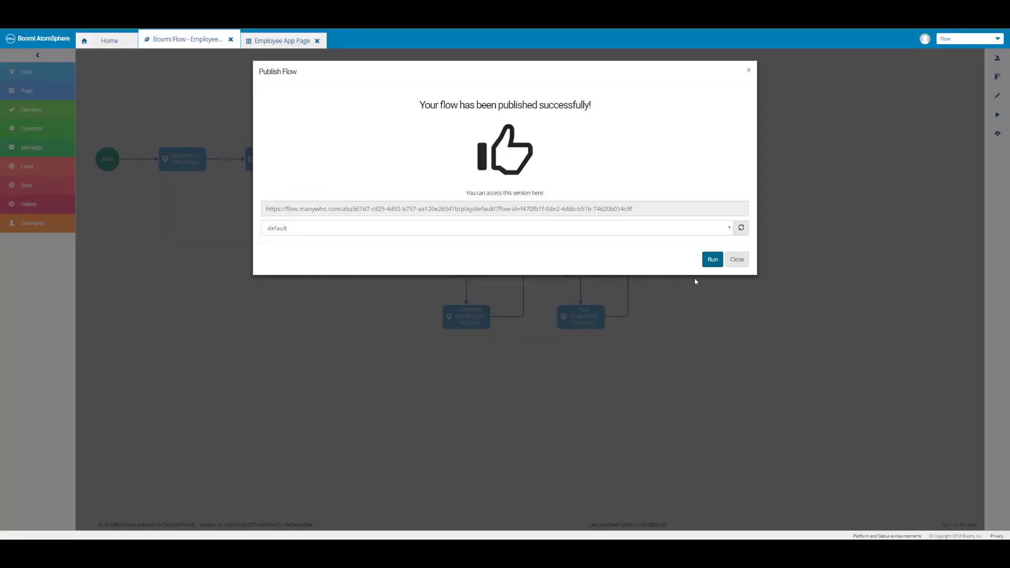
{"action": "left_click", "coordinate": [738, 260]}
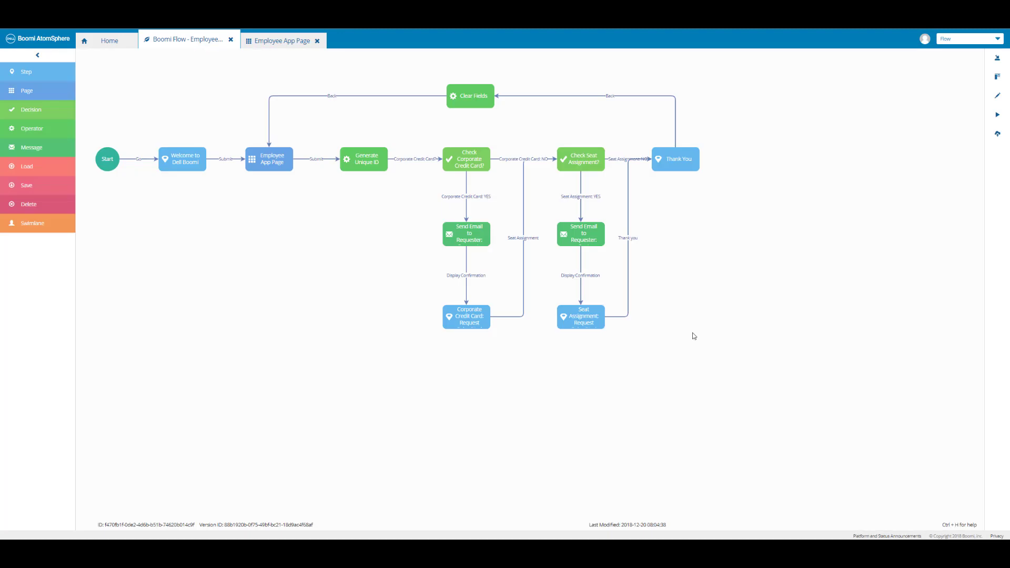